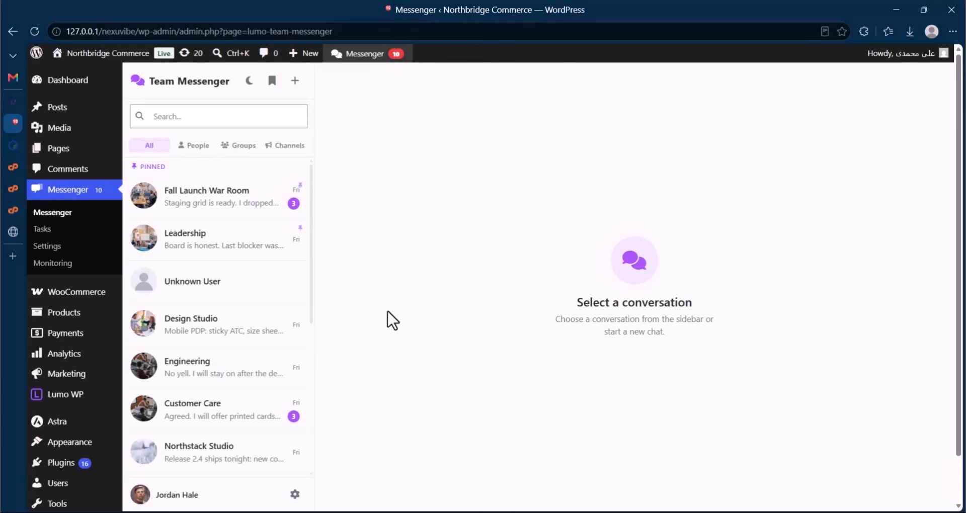
# Step: Open the Fall Launch War Room conversation, view its shared media and return to the chat
pyautogui.click(260, 213)
pyautogui.scroll(-1, 526, 326)
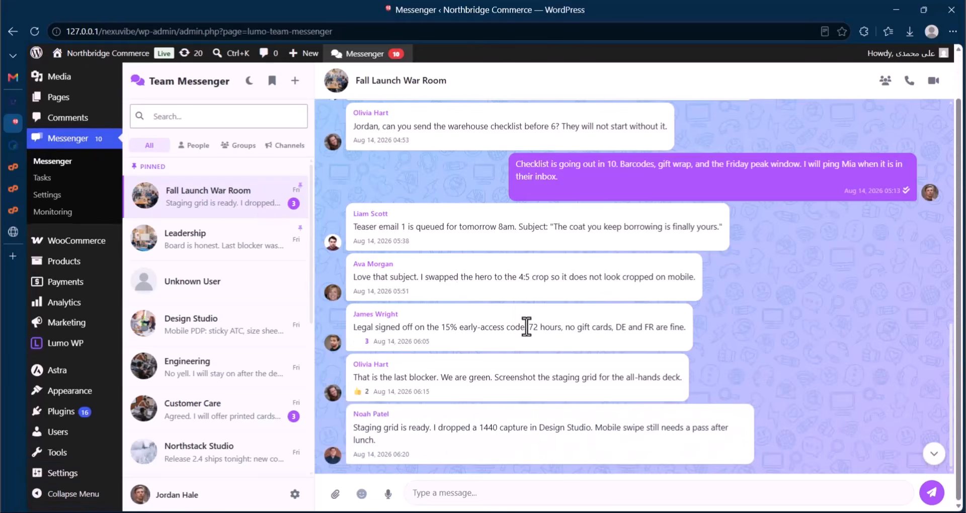
pyautogui.click(518, 94)
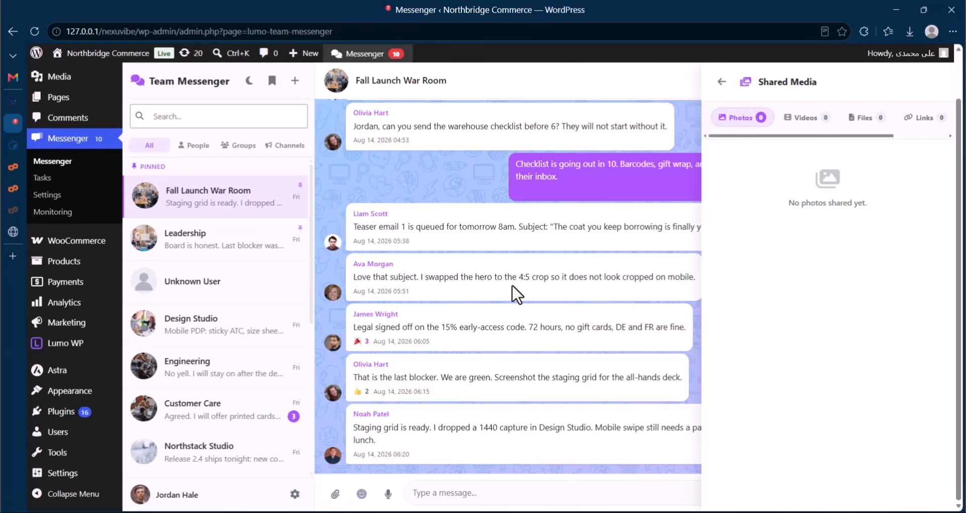
pyautogui.click(721, 83)
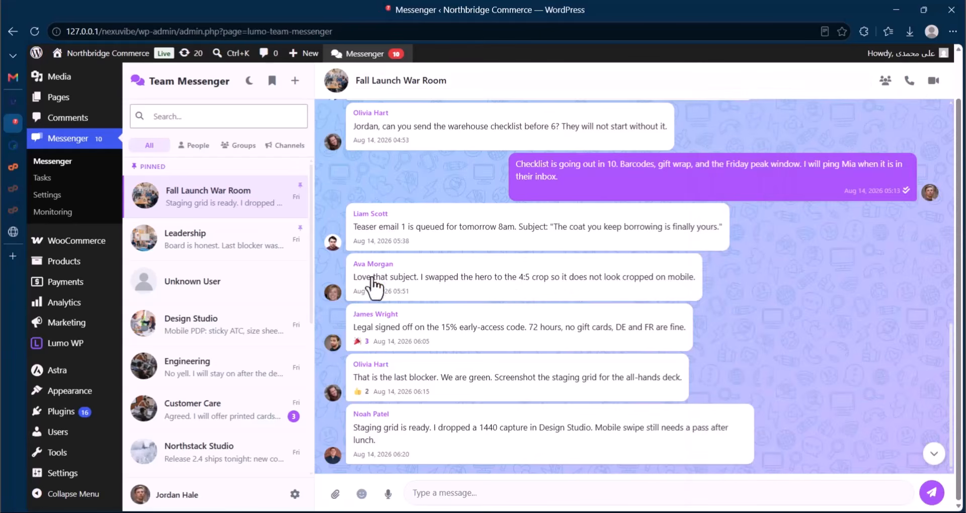
# Step: View the Engineering group conversation and a teammate's direct chat from the conversation list
pyautogui.click(201, 382)
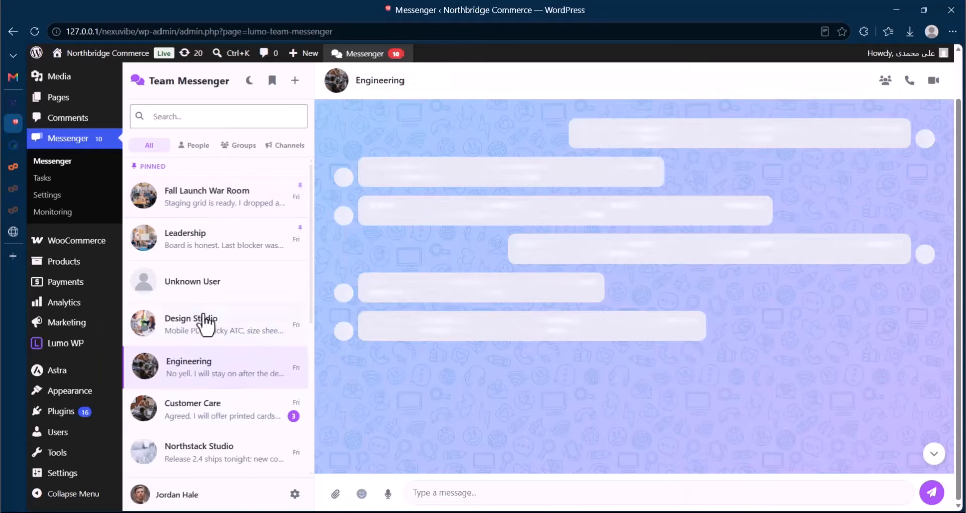
pyautogui.scroll(-2, 205, 322)
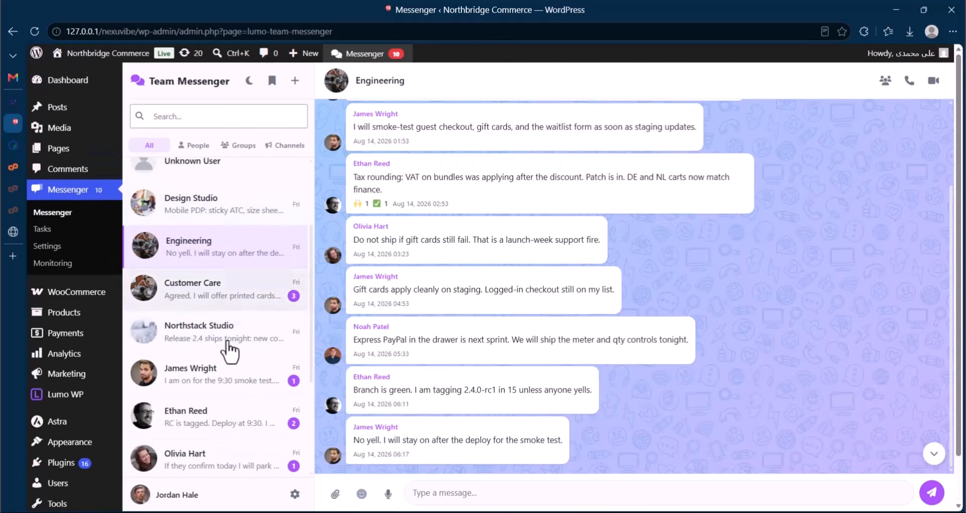
pyautogui.click(231, 370)
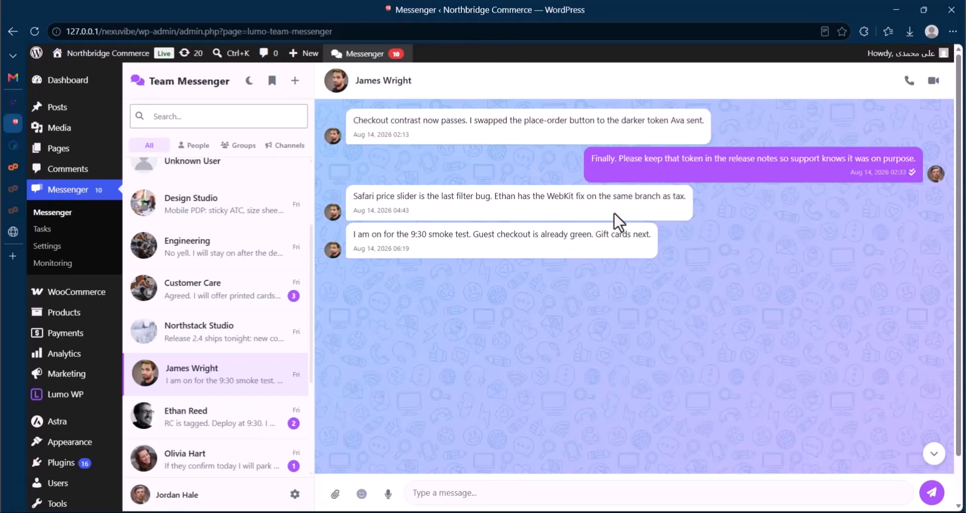
pyautogui.scroll(-2, 292, 332)
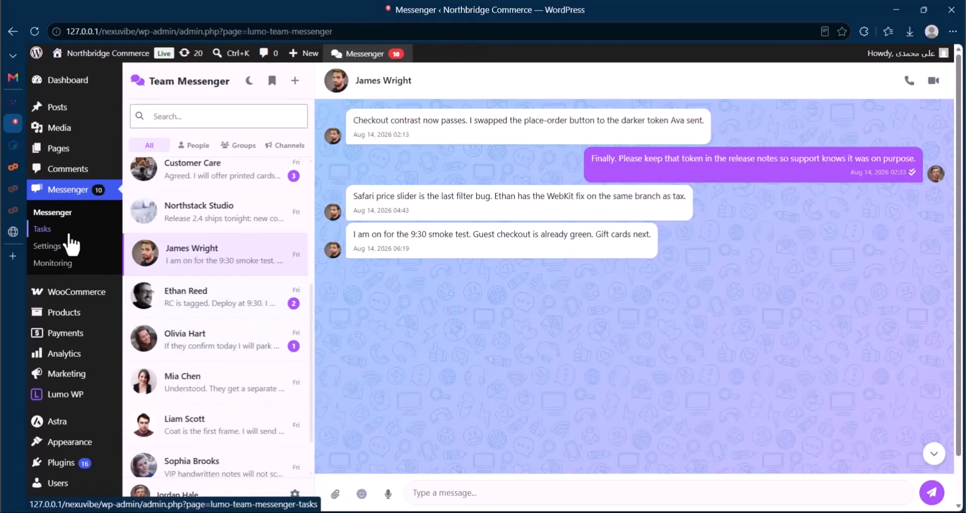
# Step: Open the messenger's Tasks board and move the "Review Q3 revenue report" card from In Progress to Testing
pyautogui.click(85, 232)
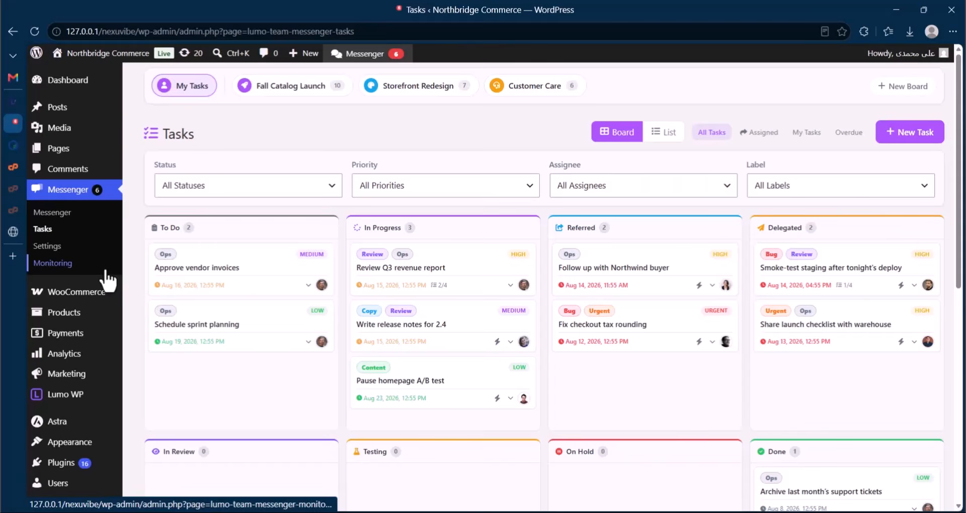
pyautogui.scroll(-3, 579, 295)
pyautogui.scroll(3, 582, 291)
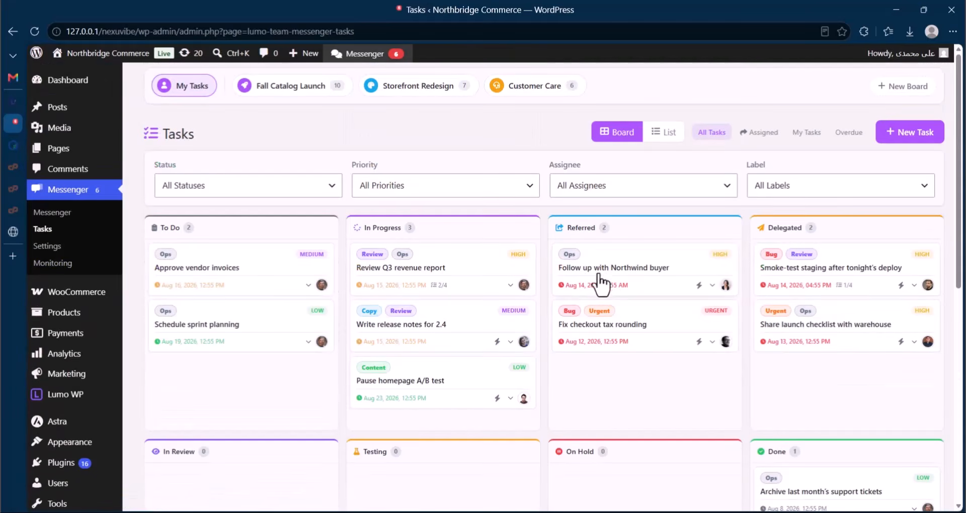
pyautogui.moveTo(452, 293); pyautogui.dragTo(448, 444)
pyautogui.scroll(-1, 457, 341)
pyautogui.scroll(1, 493, 347)
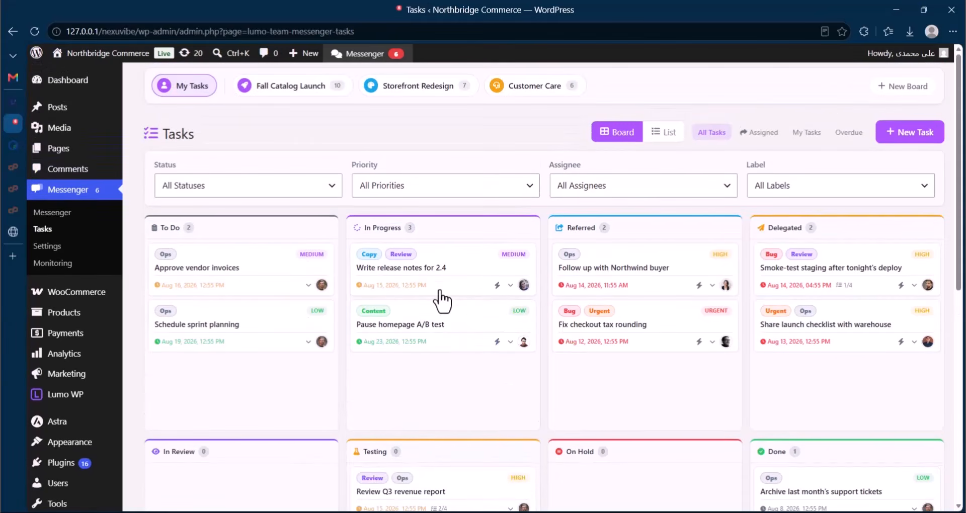
# Step: Open the "Write release notes for 2.4" task, review its notes, comments and details, and close it without editing
pyautogui.click(434, 268)
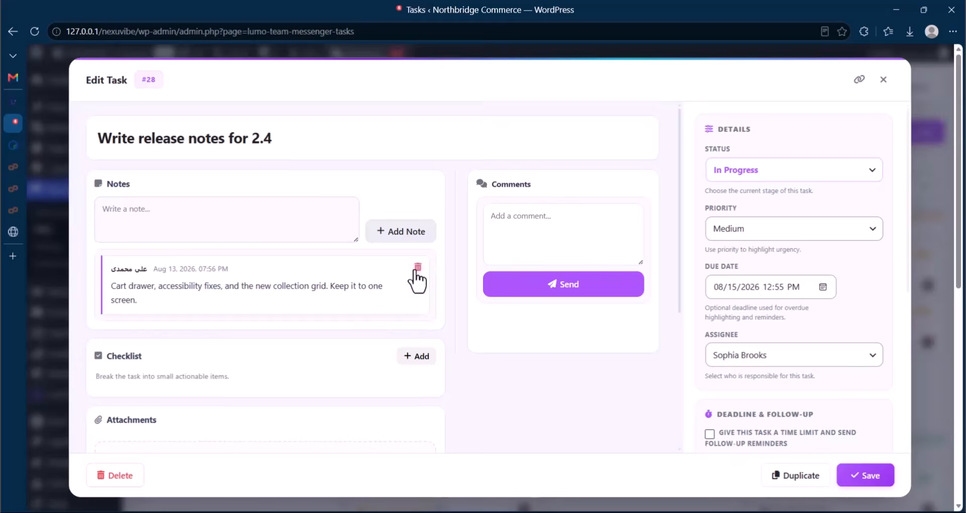
pyautogui.scroll(-5, 422, 284)
pyautogui.scroll(5, 399, 315)
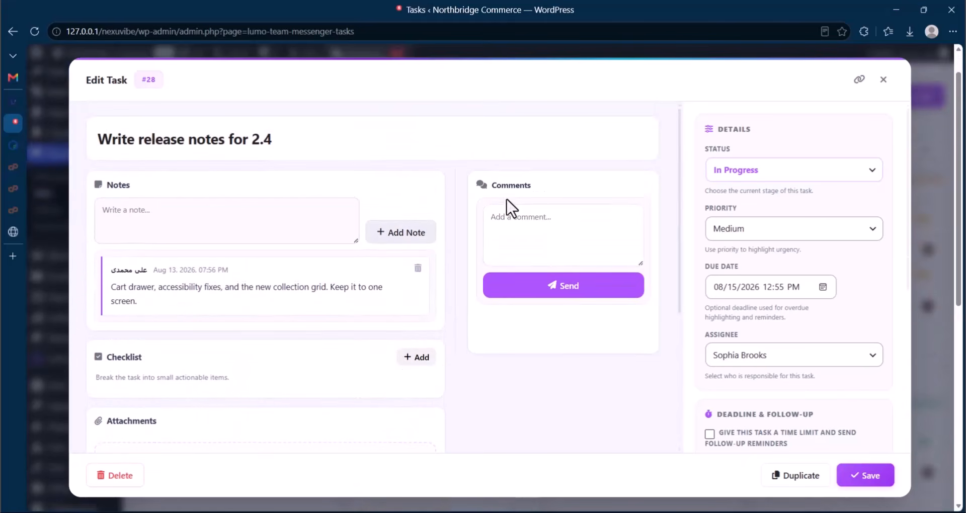
pyautogui.click(541, 215)
pyautogui.scroll(-4, 882, 204)
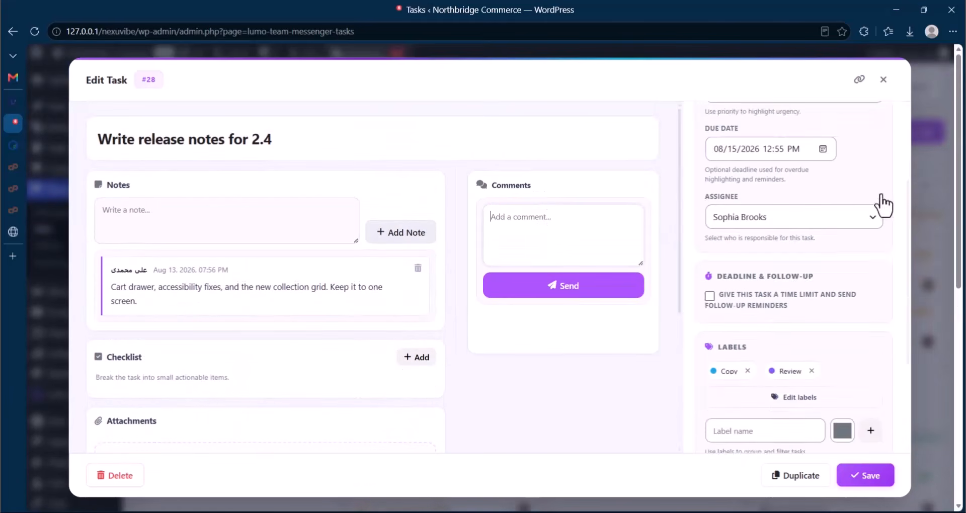
pyautogui.click(926, 198)
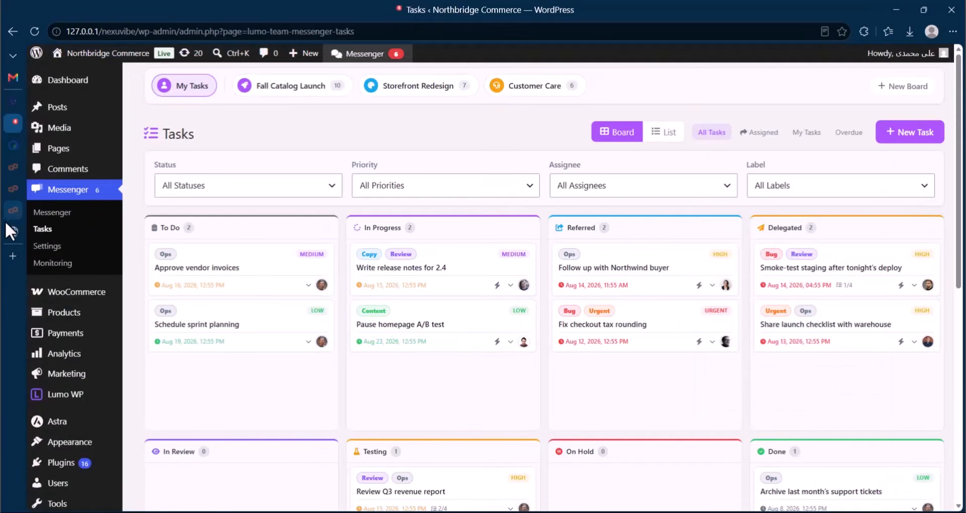
# Step: Switch to the Lumo Team Messenger site's WordPress dashboard and open its Add Plugins page
pyautogui.click(10, 233)
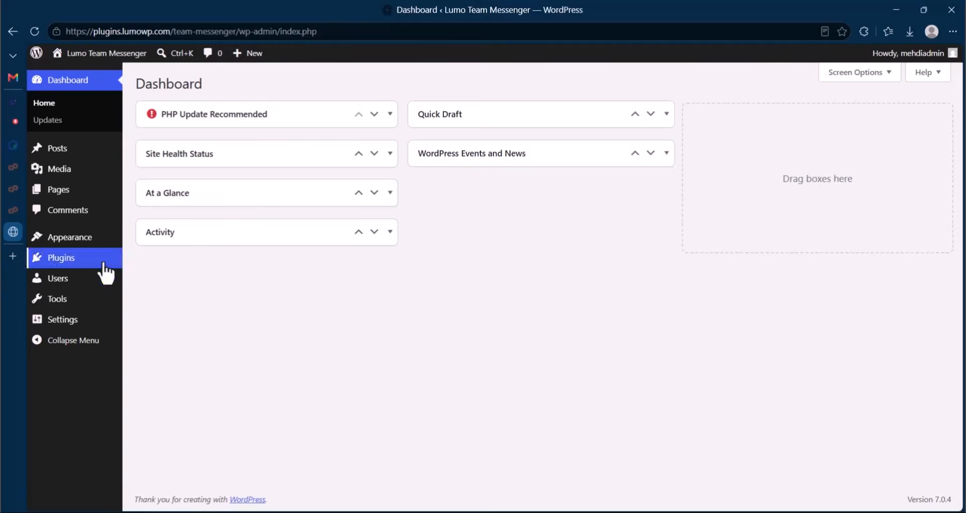
pyautogui.moveTo(80, 262)
pyautogui.click(166, 278)
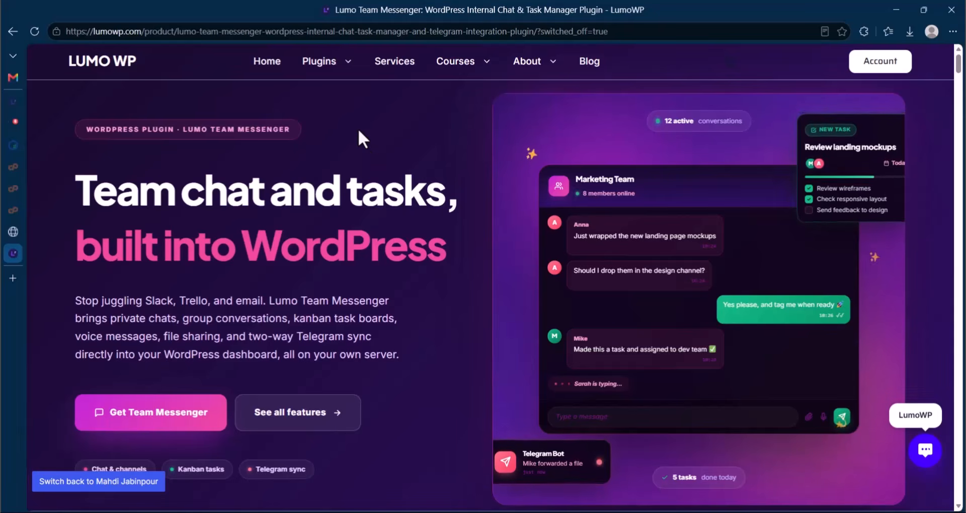
# Step: Examine the feature overview, version and installation sections on the Lumo Team Messenger product page
pyautogui.scroll(-3, 375, 151)
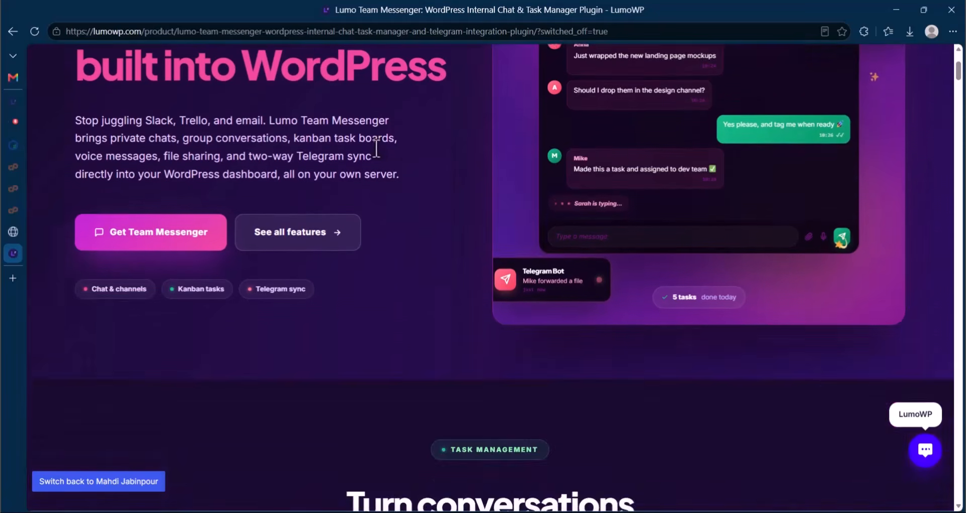
pyautogui.scroll(3, 322, 154)
pyautogui.click(6, 226)
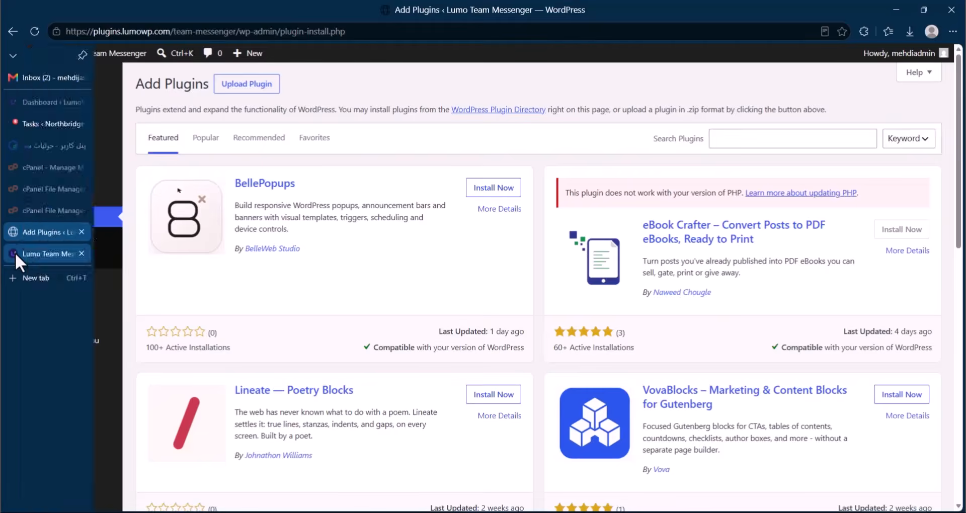
pyautogui.click(15, 252)
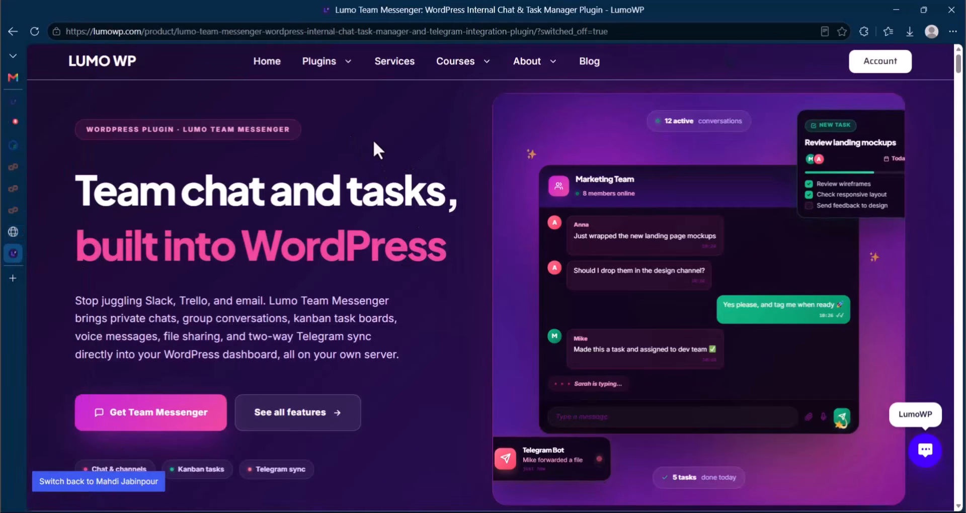
pyautogui.scroll(-3, 389, 139)
pyautogui.scroll(-10, 395, 146)
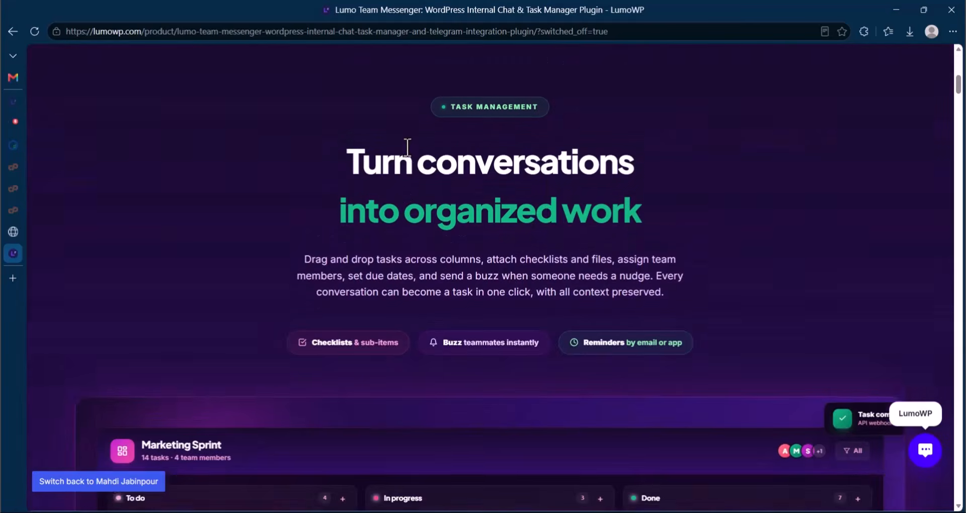
pyautogui.scroll(-6, 620, 246)
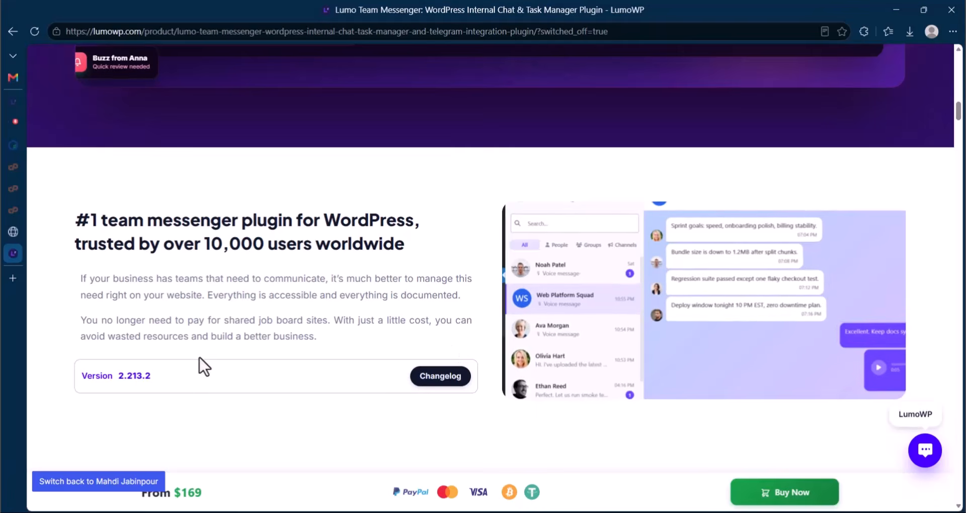
pyautogui.scroll(-15, 467, 373)
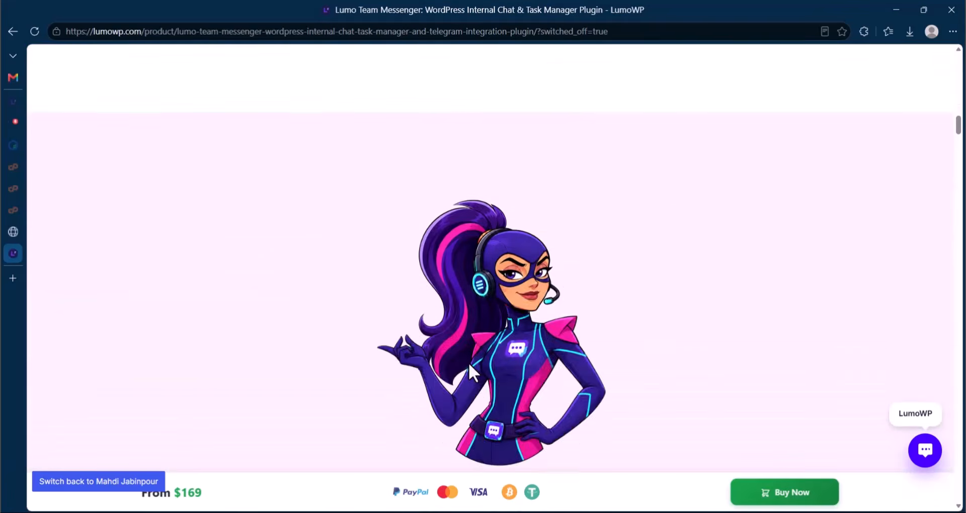
pyautogui.scroll(-12, 651, 357)
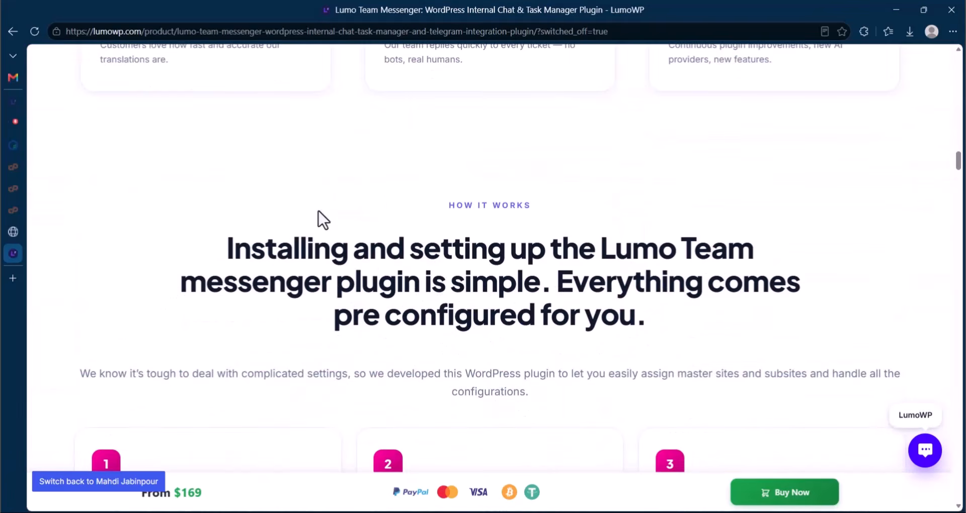
pyautogui.scroll(-1, 492, 239)
pyautogui.scroll(-8, 496, 241)
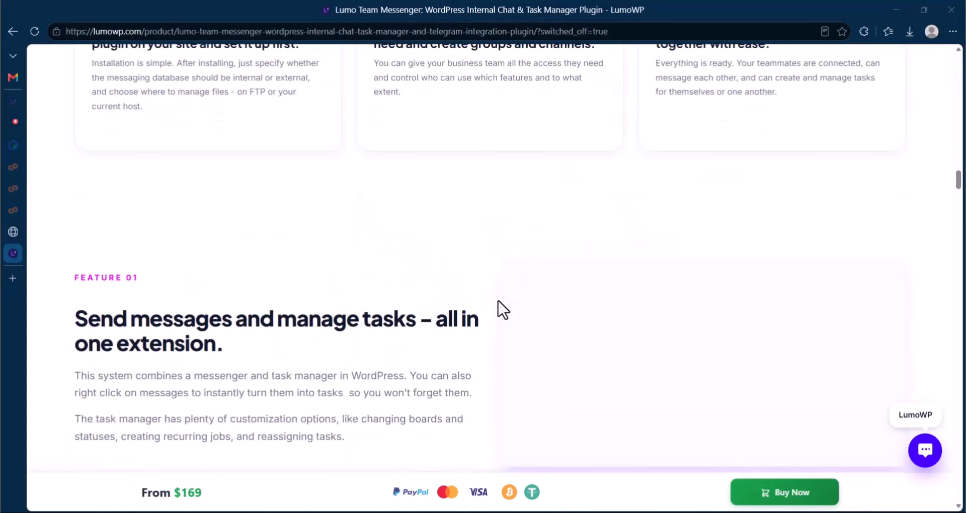
# Step: Go to the product's pricing section and examine the plans' target audiences and the Starter plan's yearly price
pyautogui.click(792, 496)
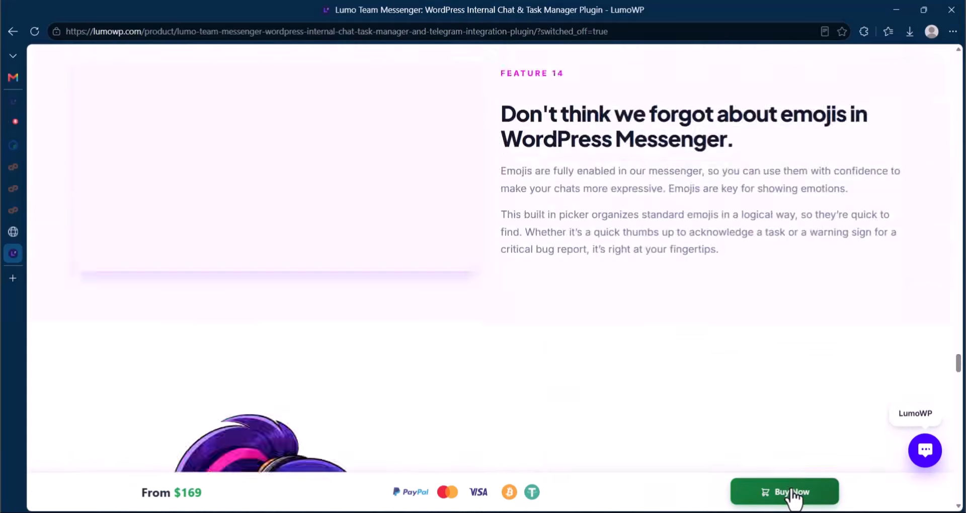
pyautogui.scroll(-1, 450, 335)
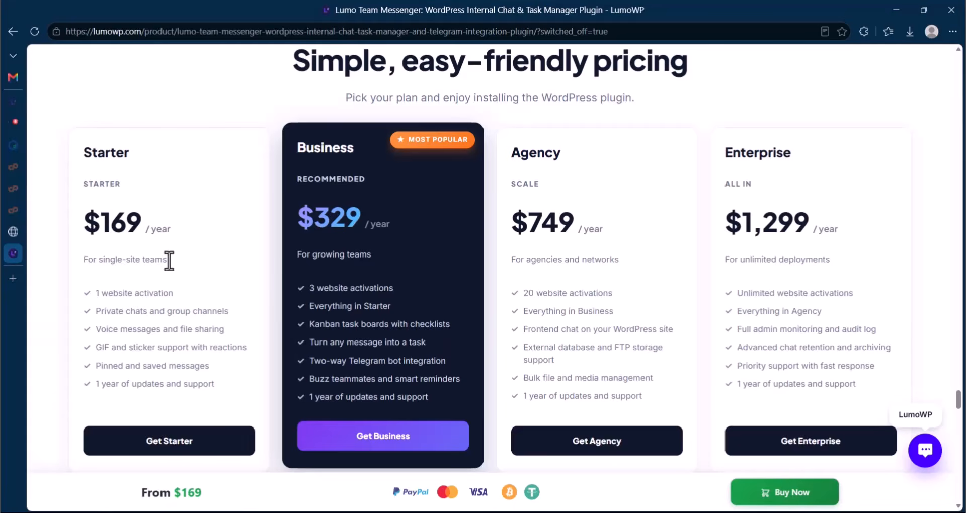
pyautogui.moveTo(144, 258); pyautogui.dragTo(82, 260)
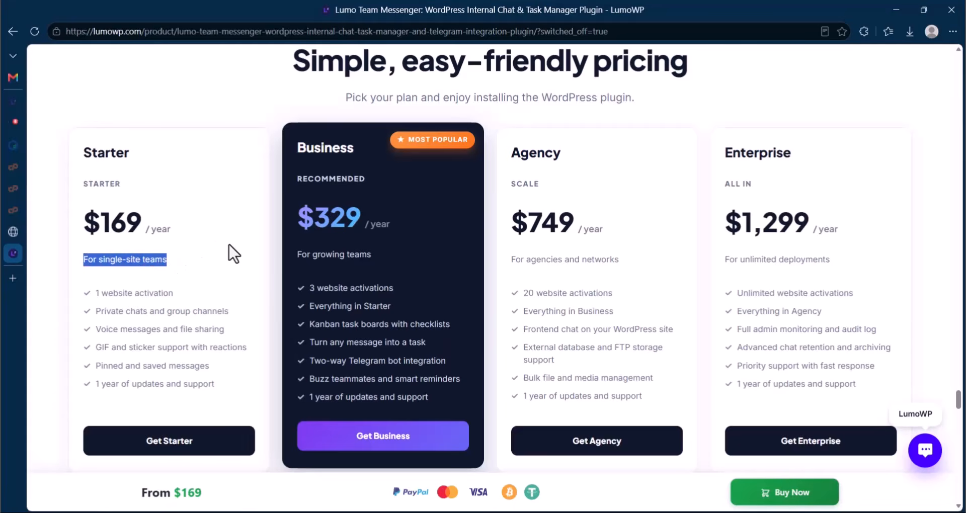
pyautogui.tripleClick(375, 253)
pyautogui.click(638, 267)
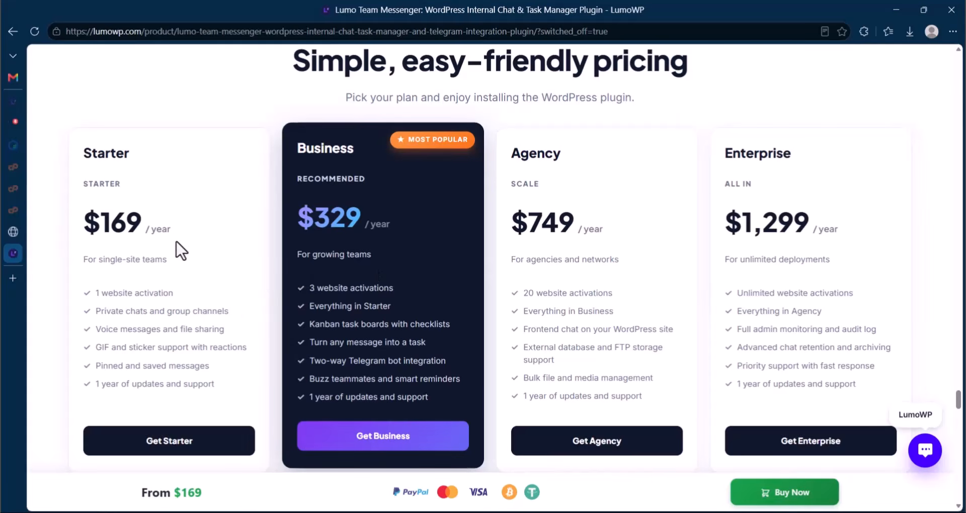
pyautogui.doubleClick(123, 227)
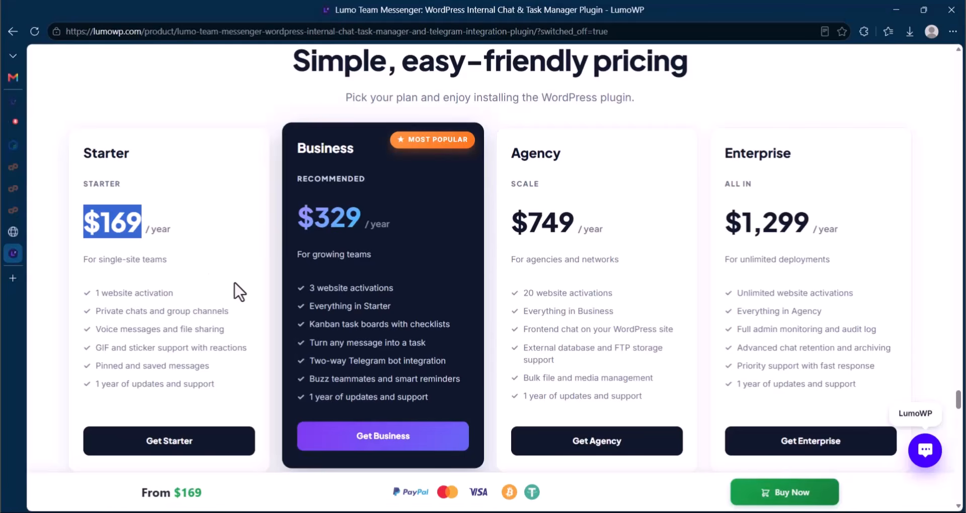
pyautogui.click(239, 221)
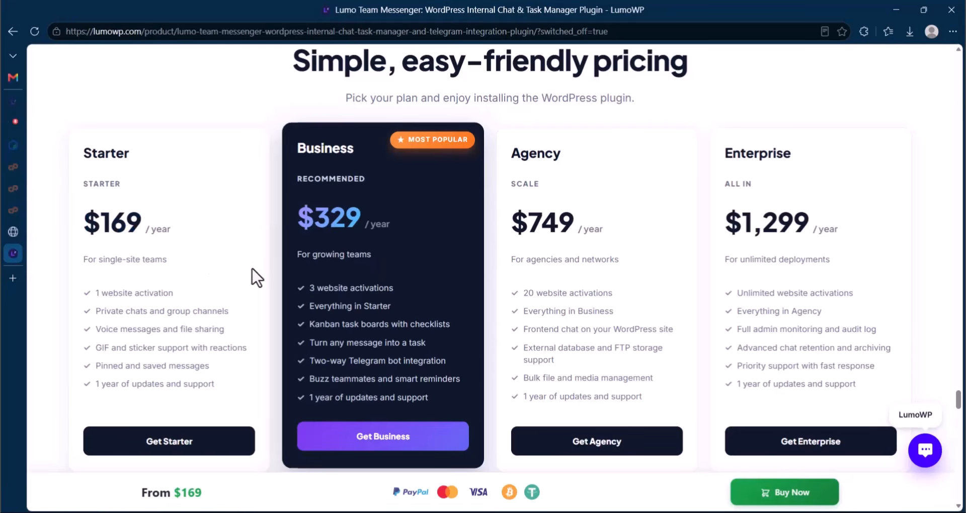
# Step: Compare the pricing plans, checking the website activations included in Business and Agency
pyautogui.moveTo(86, 222); pyautogui.dragTo(836, 261)
pyautogui.click(836, 262)
pyautogui.tripleClick(335, 258)
pyautogui.tripleClick(367, 295)
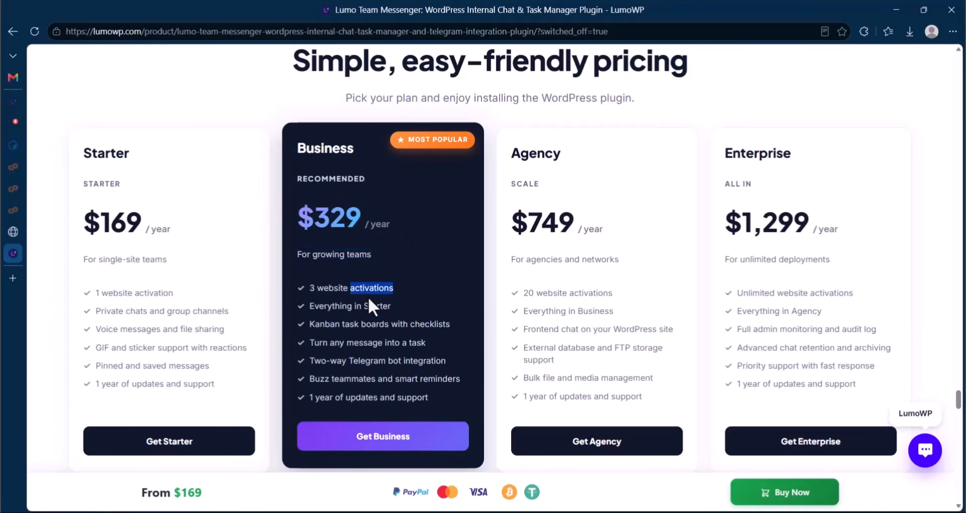
pyautogui.click(580, 292)
pyautogui.tripleClick(579, 293)
pyautogui.click(673, 324)
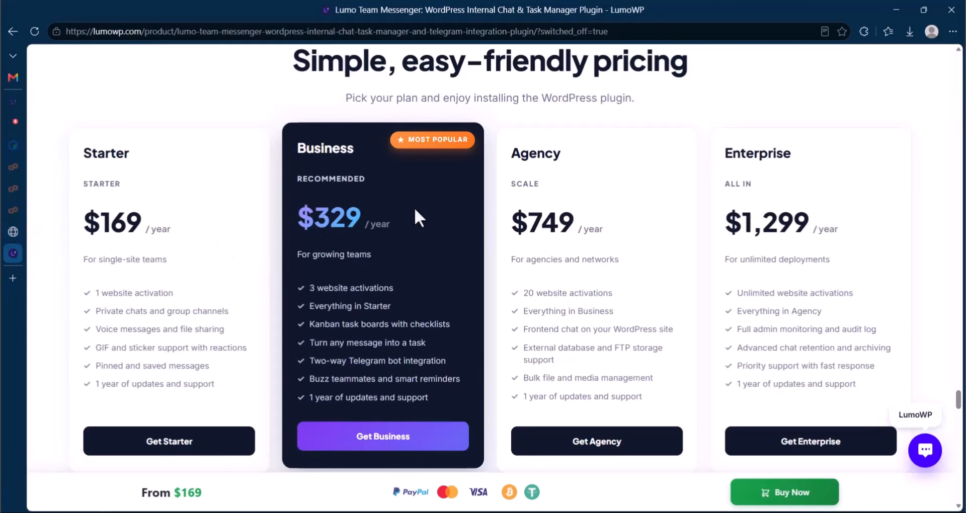
# Step: Return from the product page to the Add Plugins page of the Lumo Team Messenger site
pyautogui.scroll(15, 227, 224)
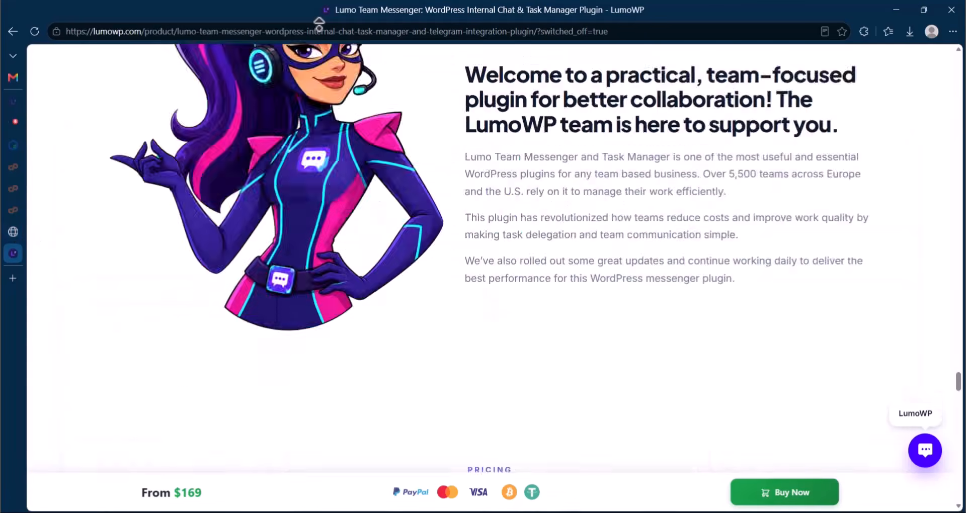
pyautogui.scroll(15, 276, 379)
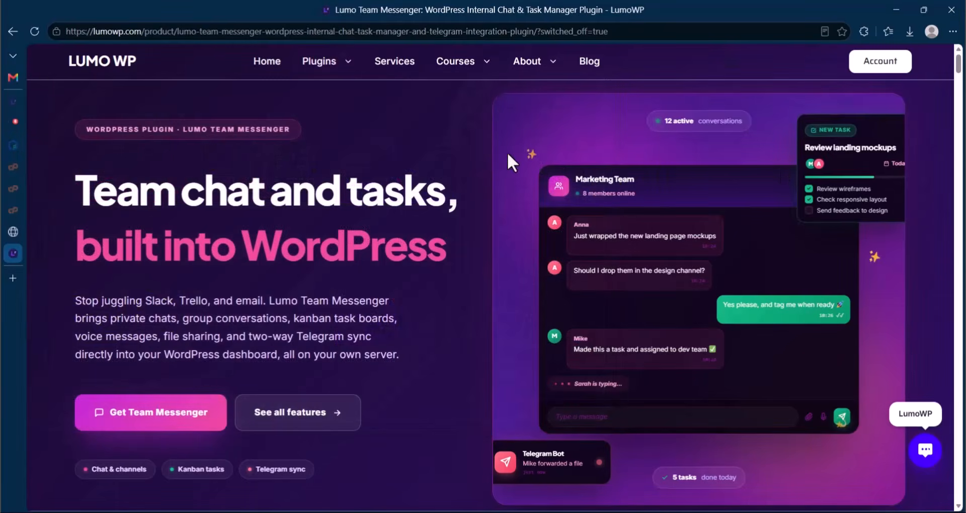
pyautogui.click(14, 229)
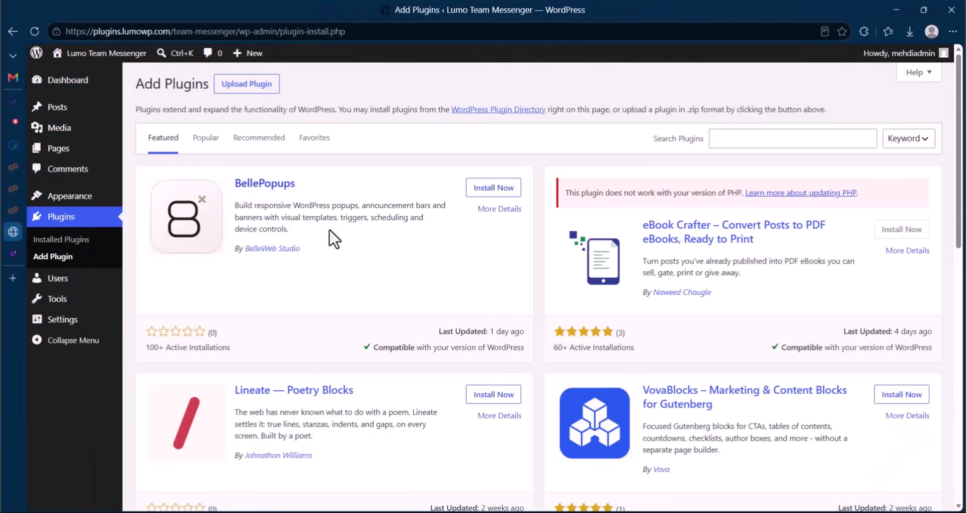
# Step: Install the plugin from the uploaded file lumo-team-messenger.zip and activate it
pyautogui.click(246, 84)
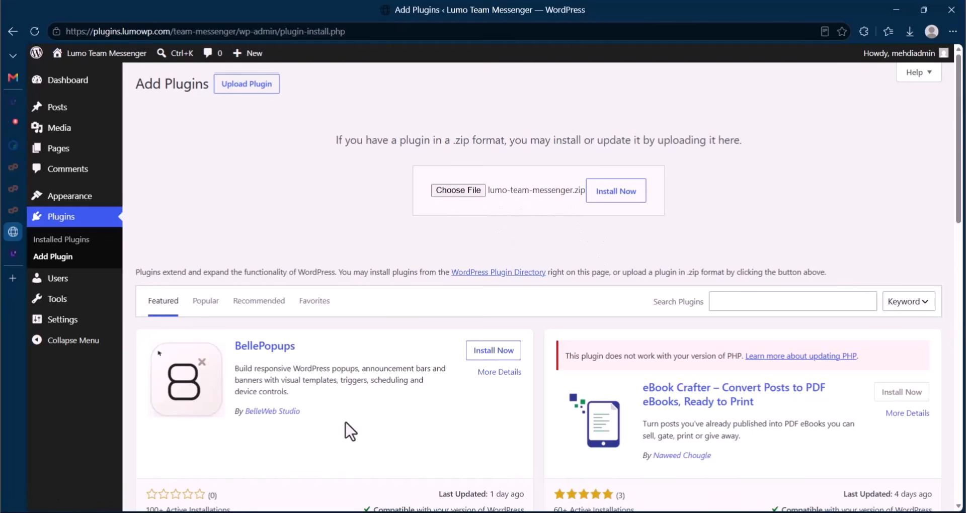
pyautogui.click(614, 191)
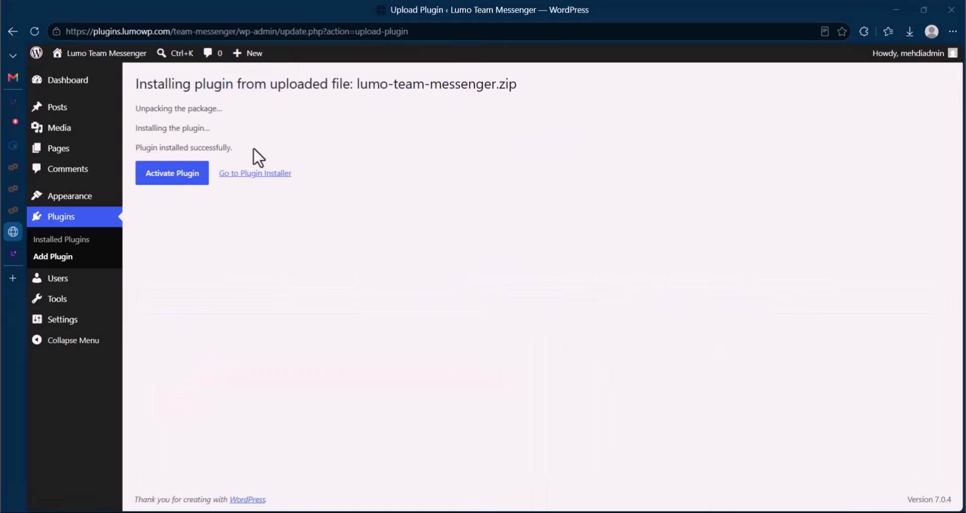
pyautogui.click(183, 186)
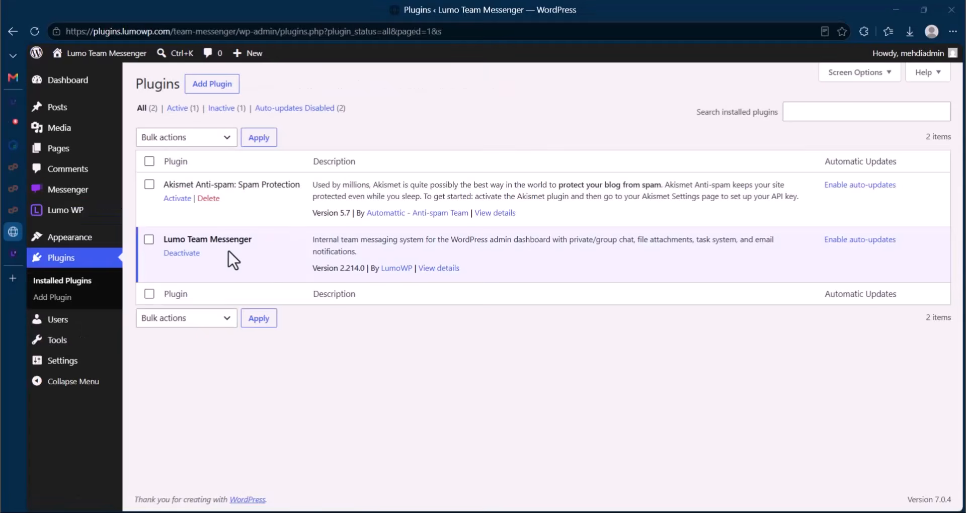
# Step: Open the new Messenger page and proceed to its database connection setup
pyautogui.moveTo(89, 198)
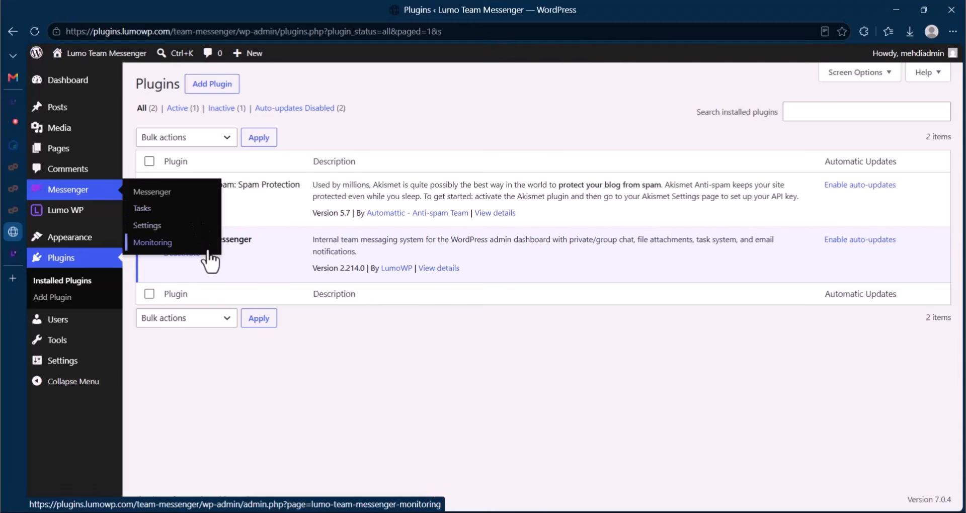
pyautogui.click(192, 198)
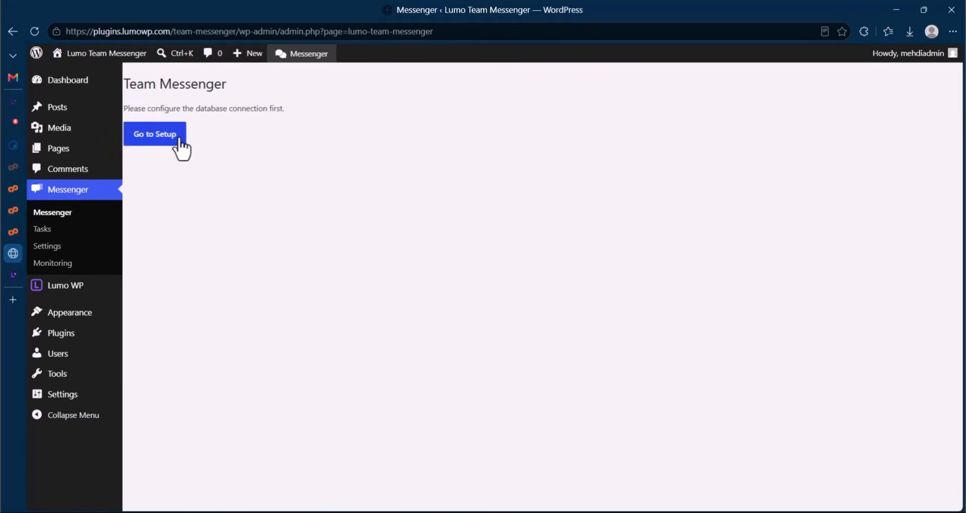
pyautogui.tripleClick(166, 108)
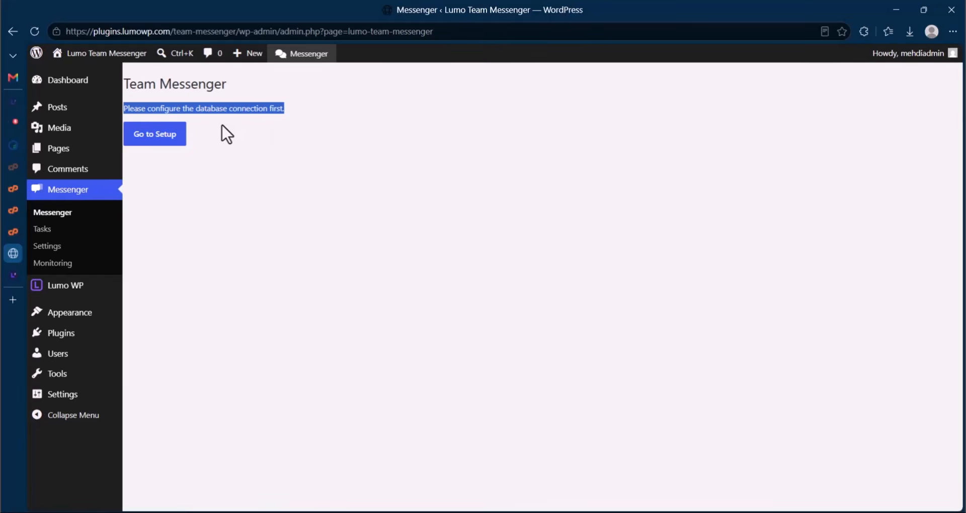
pyautogui.click(225, 139)
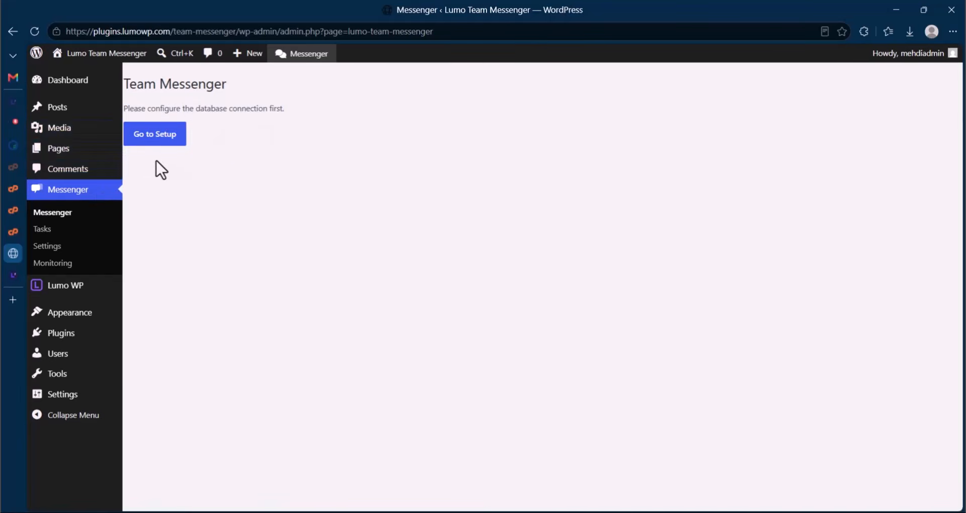
pyautogui.click(154, 143)
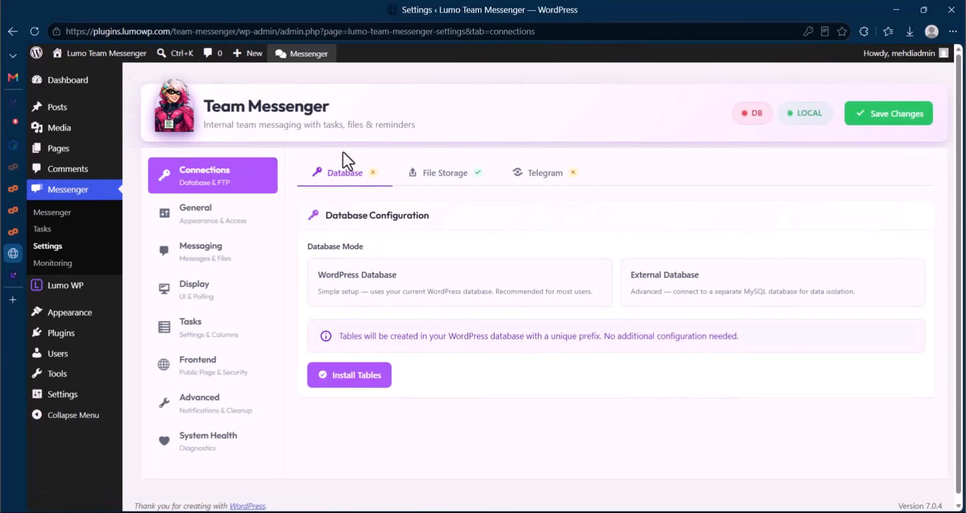
# Step: Look at the External Database fields, switch the database mode to WordPress Database and install the tables
pyautogui.tripleClick(399, 222)
pyautogui.click(473, 231)
pyautogui.click(690, 302)
pyautogui.scroll(-2, 690, 301)
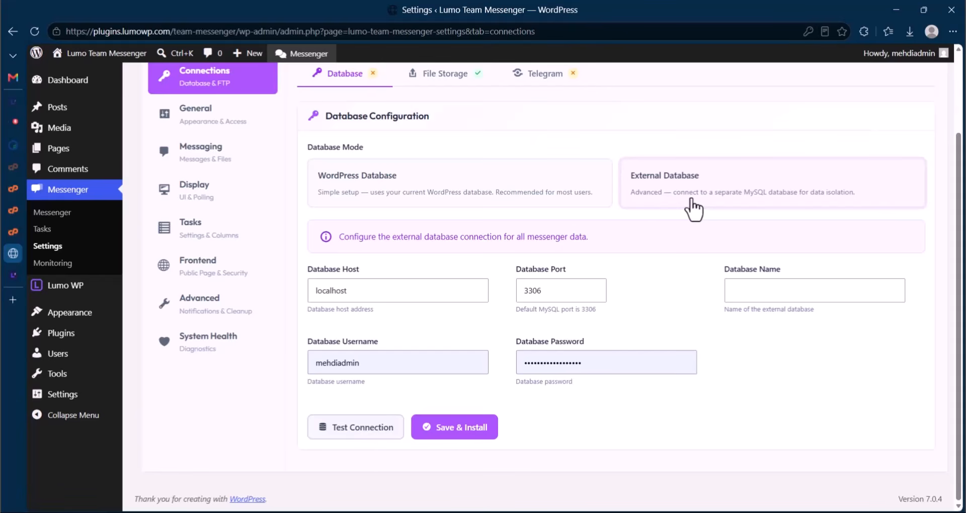
pyautogui.click(543, 205)
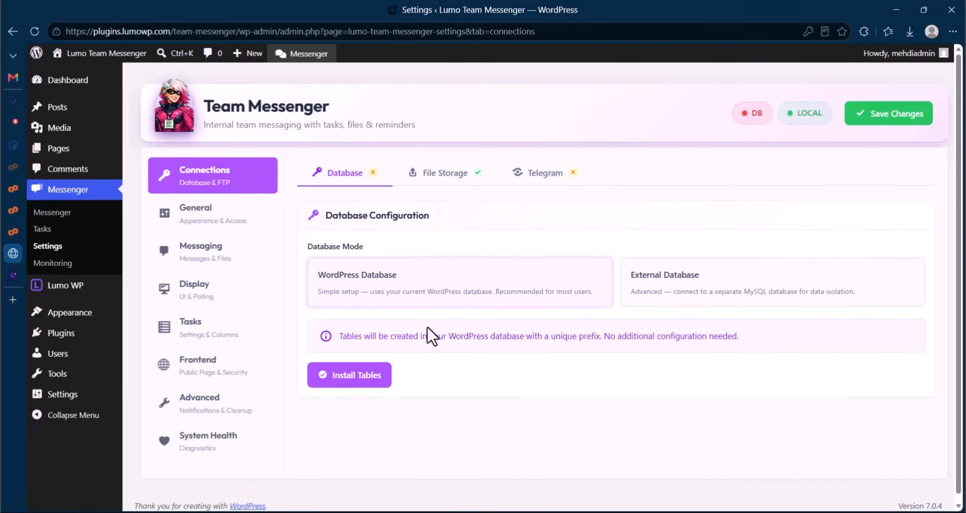
pyautogui.click(361, 392)
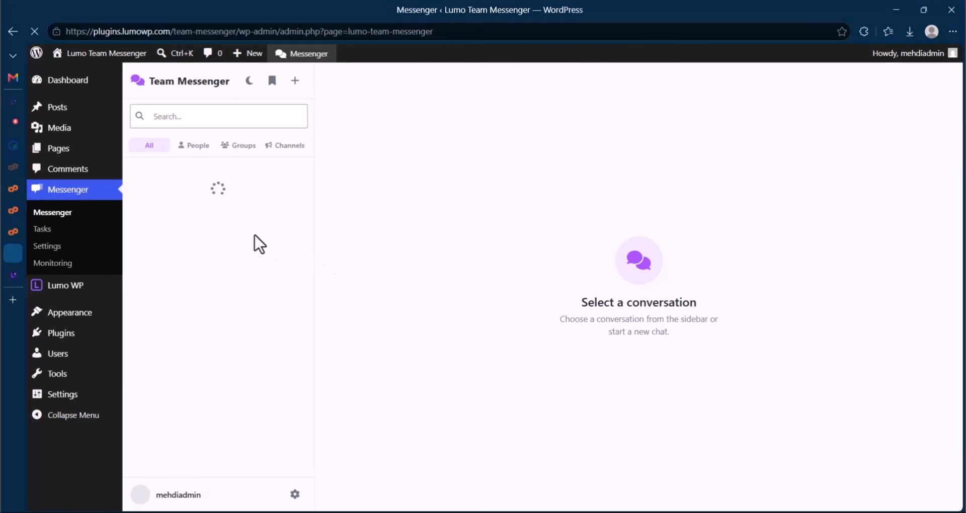
# Step: Examine the messenger's conversation search and its People and All conversation filters
pyautogui.click(253, 117)
pyautogui.click(189, 147)
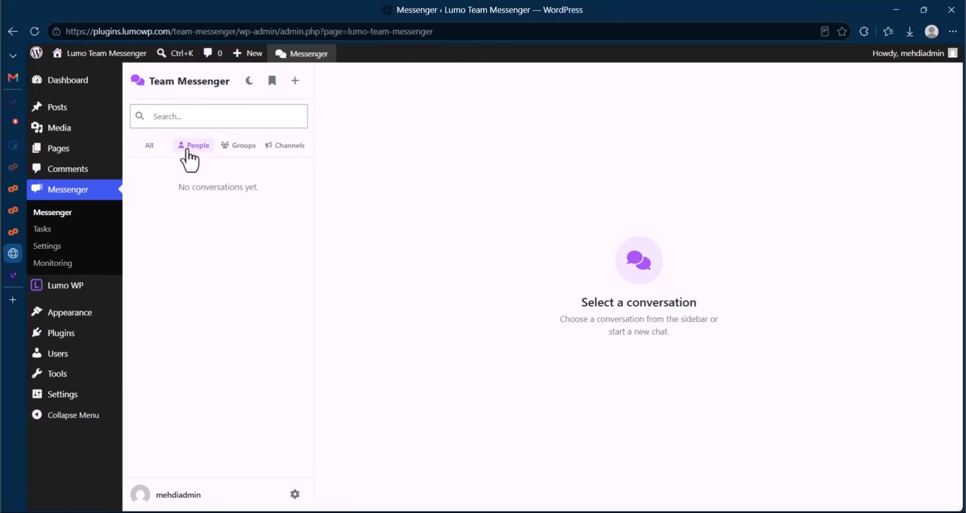
pyautogui.click(160, 146)
pyautogui.click(218, 117)
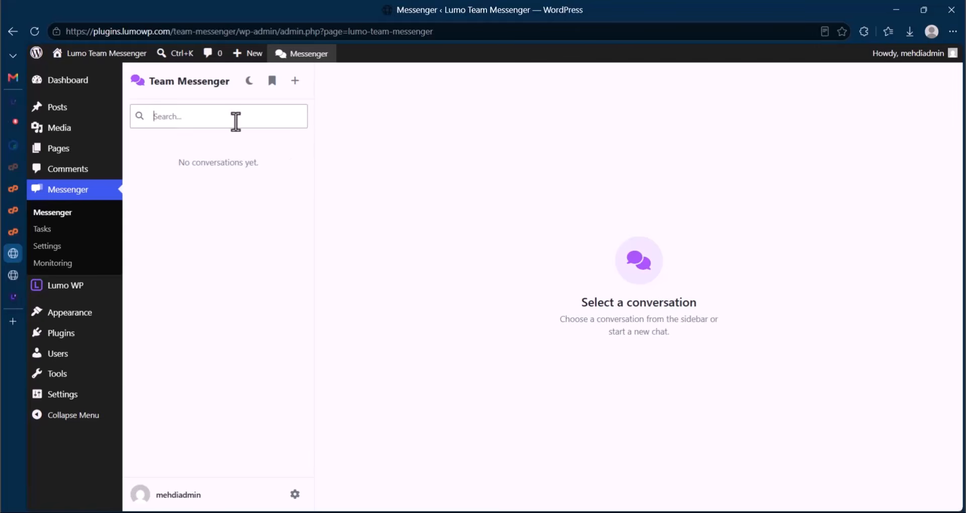
# Step: In the plugin's General settings, change the primary color of the messenger interface to pure blue
pyautogui.click(94, 252)
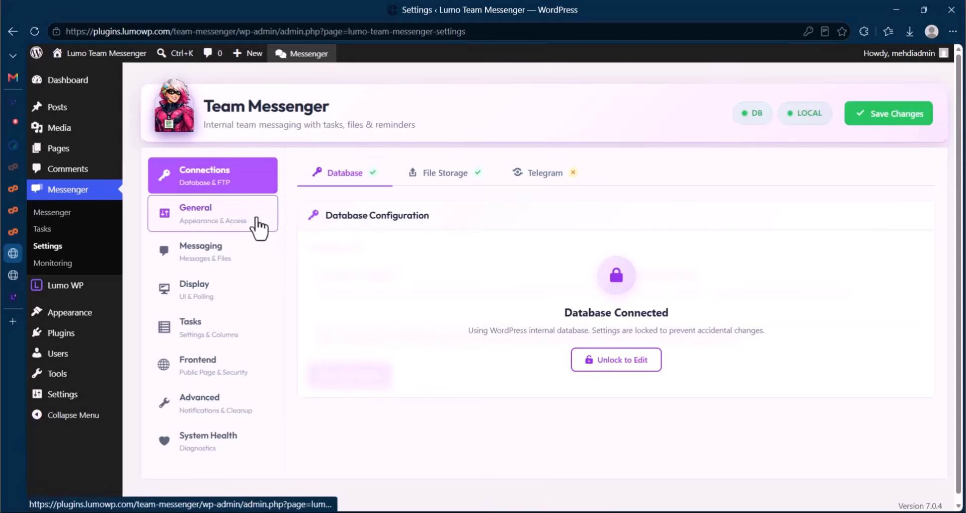
pyautogui.click(256, 216)
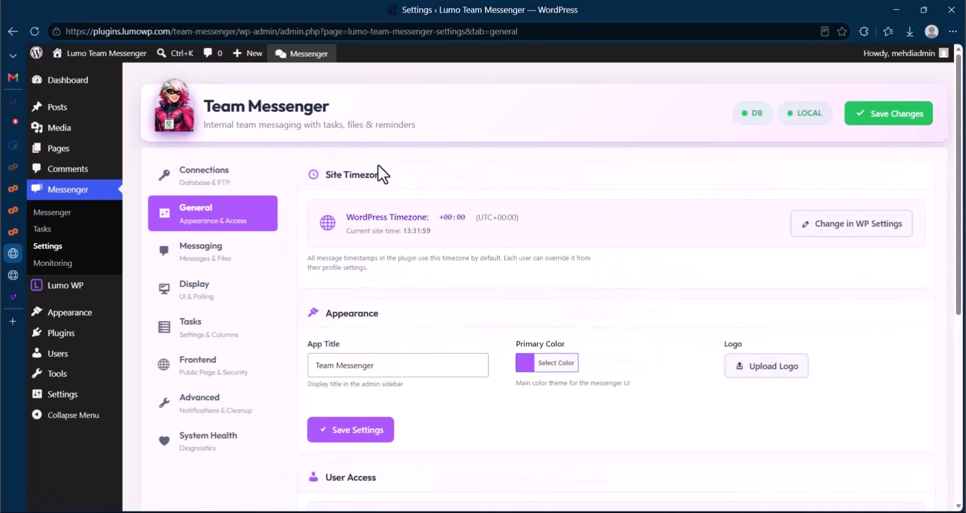
pyautogui.scroll(-1, 543, 304)
pyautogui.click(540, 304)
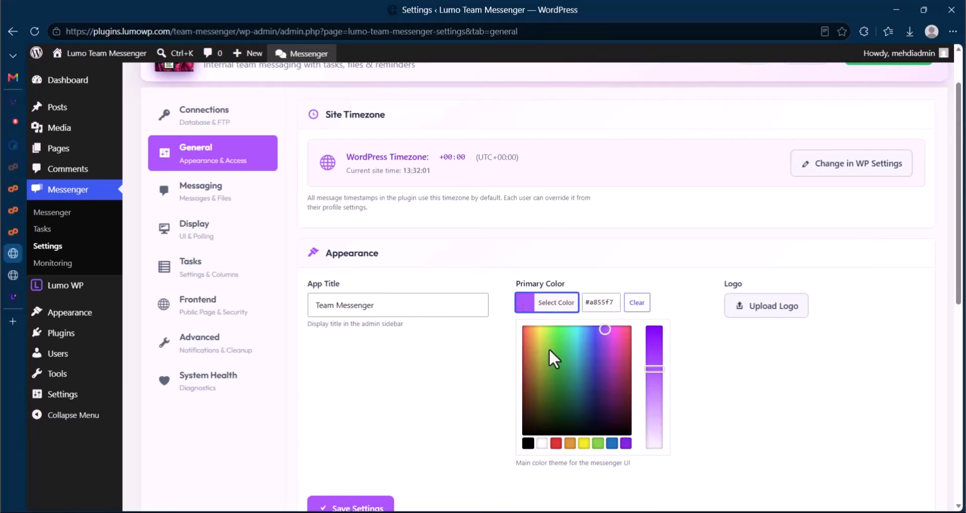
pyautogui.moveTo(549, 355); pyautogui.dragTo(523, 309)
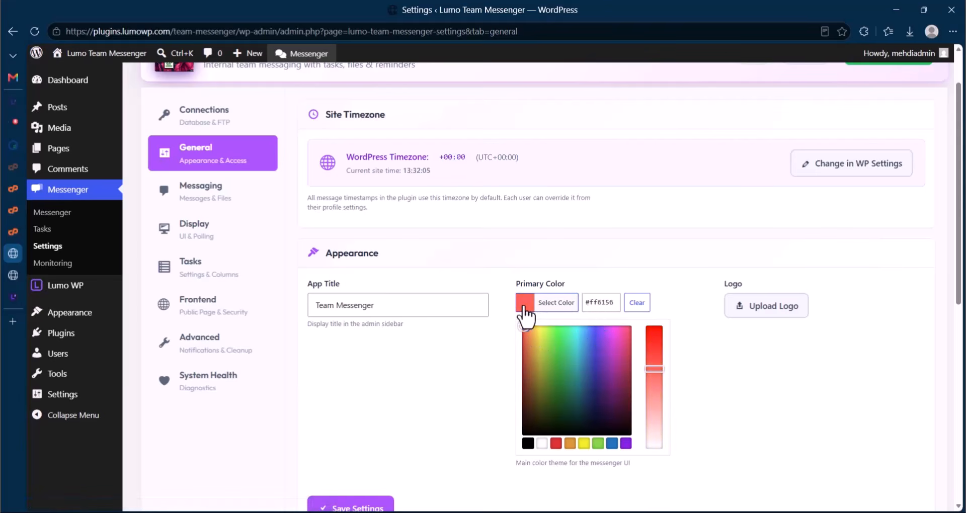
pyautogui.moveTo(657, 374); pyautogui.dragTo(649, 319)
pyautogui.moveTo(537, 356); pyautogui.dragTo(597, 323)
pyautogui.click(410, 388)
pyautogui.scroll(-3, 434, 381)
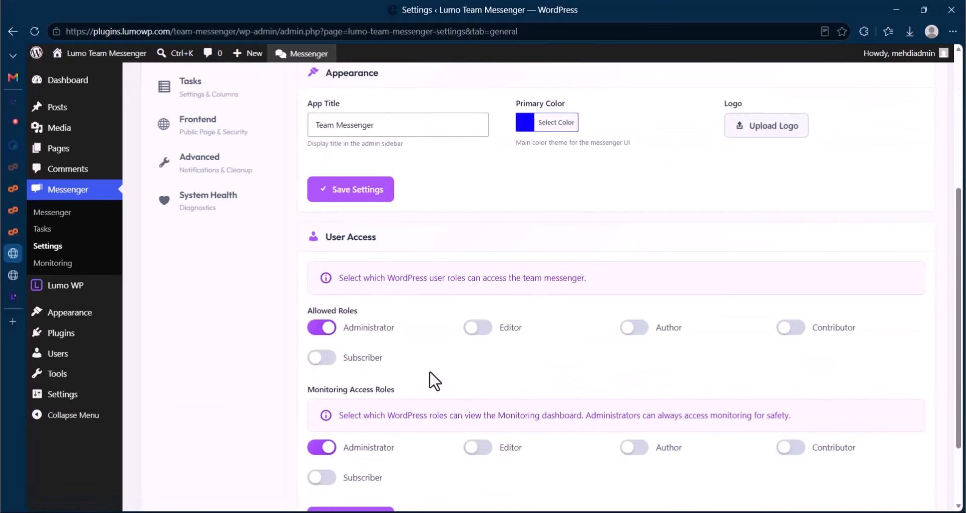
# Step: Set the app title to LUMOWP and save the appearance settings
pyautogui.scroll(4, 392, 267)
pyautogui.tripleClick(398, 314)
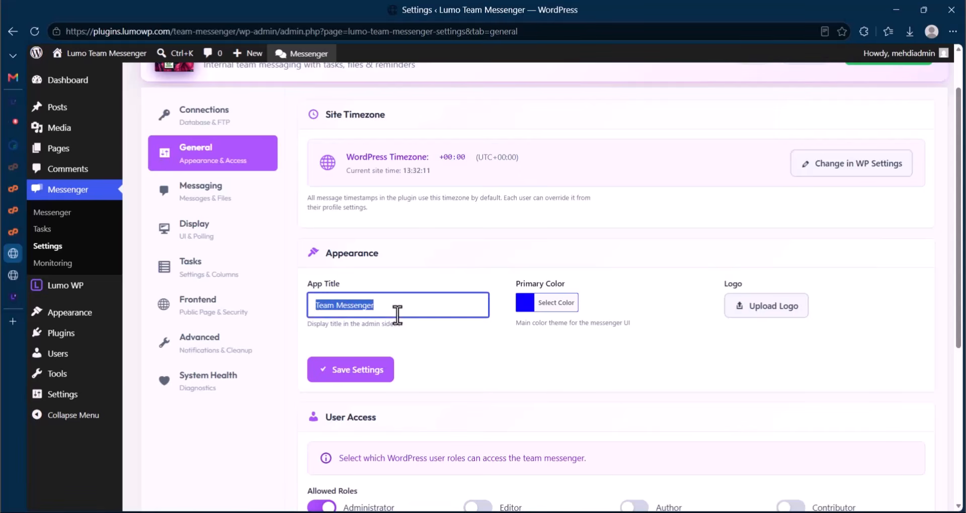
pyautogui.write('LUMOWP')
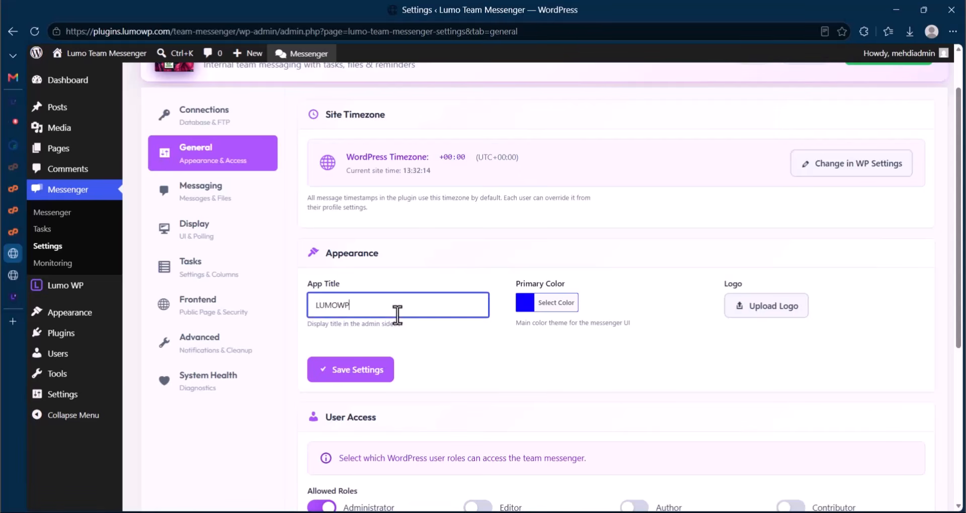
pyautogui.click(384, 364)
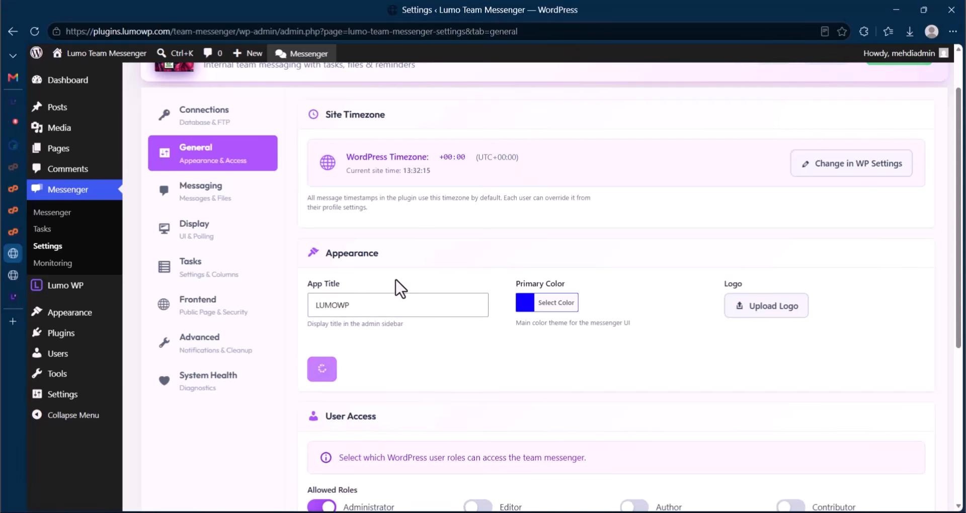
# Step: Review the user access settings, allow the Subscriber role to use the team messenger, and save
pyautogui.scroll(-3, 423, 292)
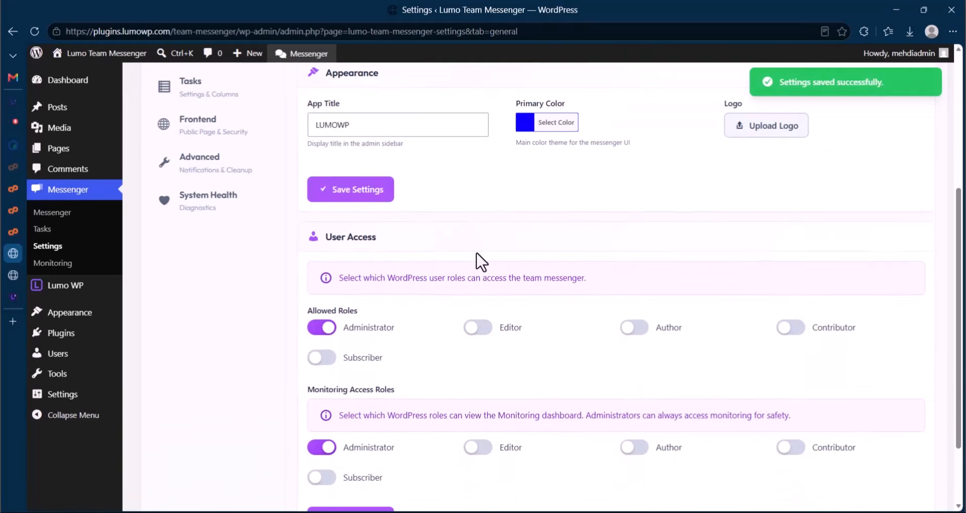
pyautogui.tripleClick(402, 277)
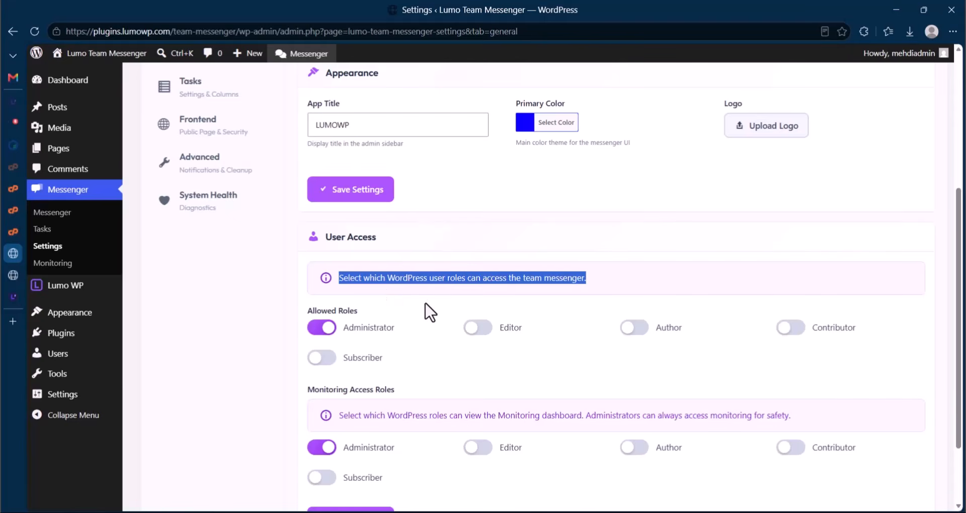
pyautogui.click(438, 316)
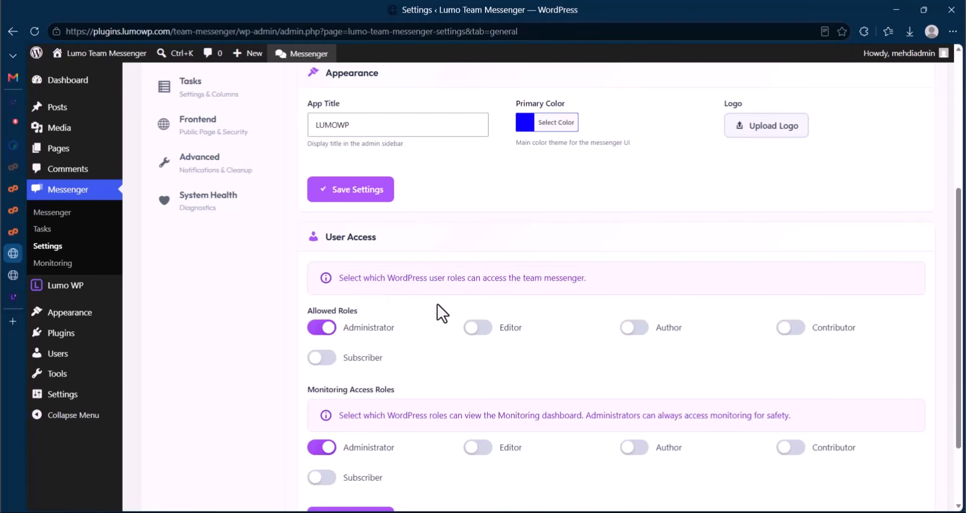
pyautogui.moveTo(523, 280); pyautogui.dragTo(603, 282)
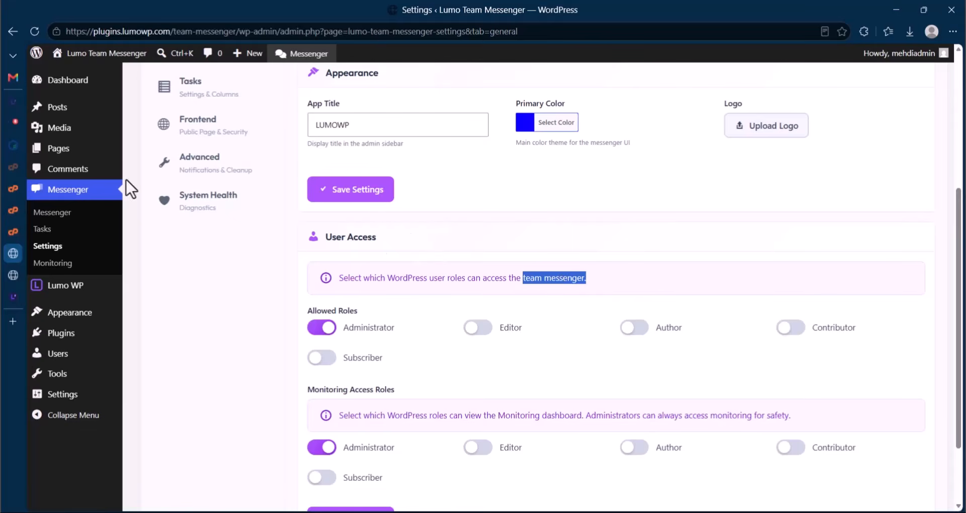
pyautogui.click(271, 54)
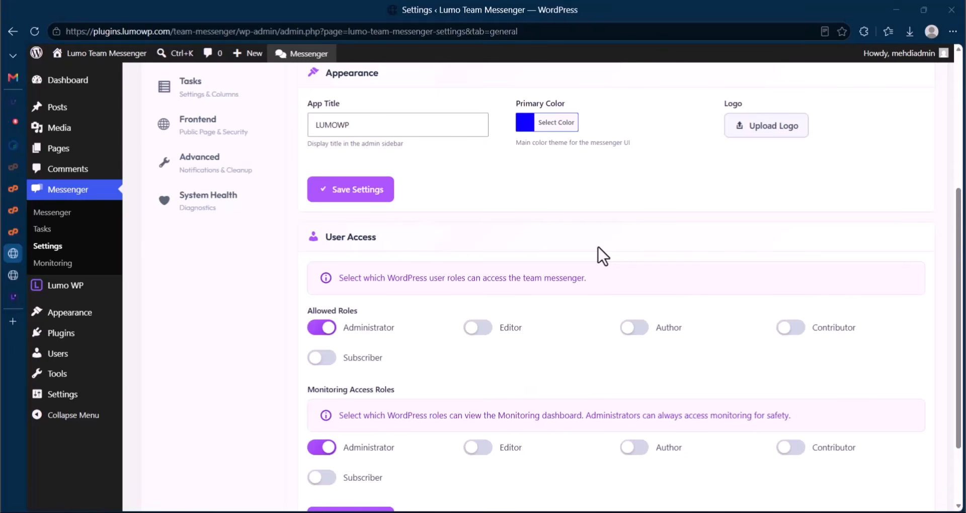
pyautogui.scroll(-2, 669, 297)
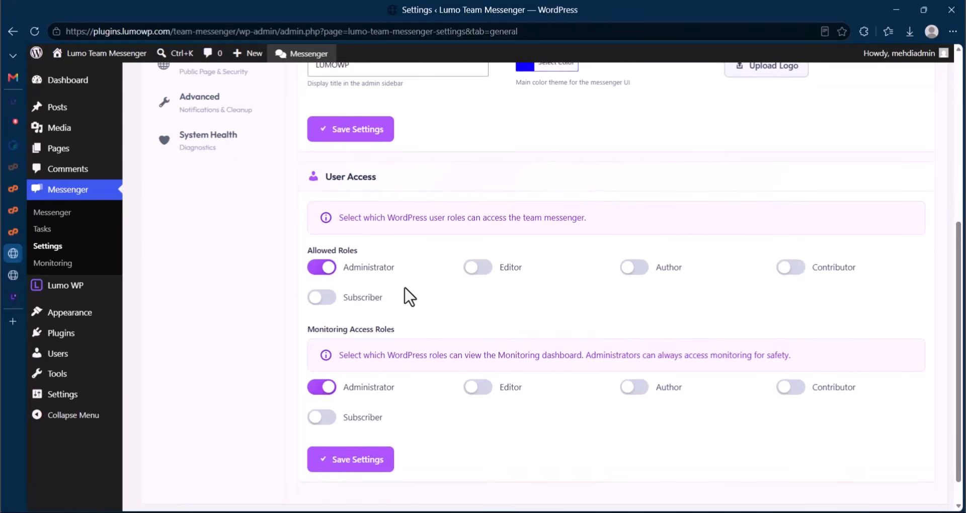
pyautogui.click(324, 298)
pyautogui.doubleClick(394, 304)
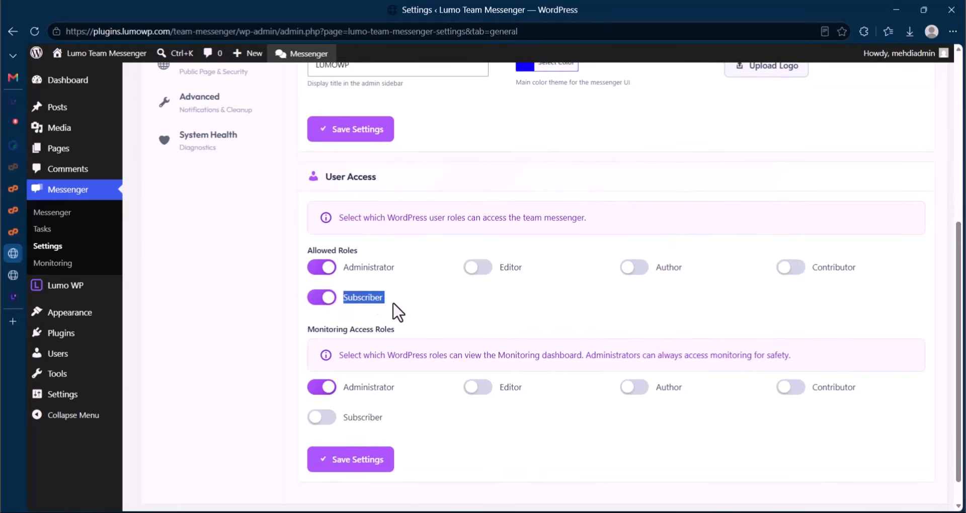
pyautogui.click(398, 313)
pyautogui.click(337, 462)
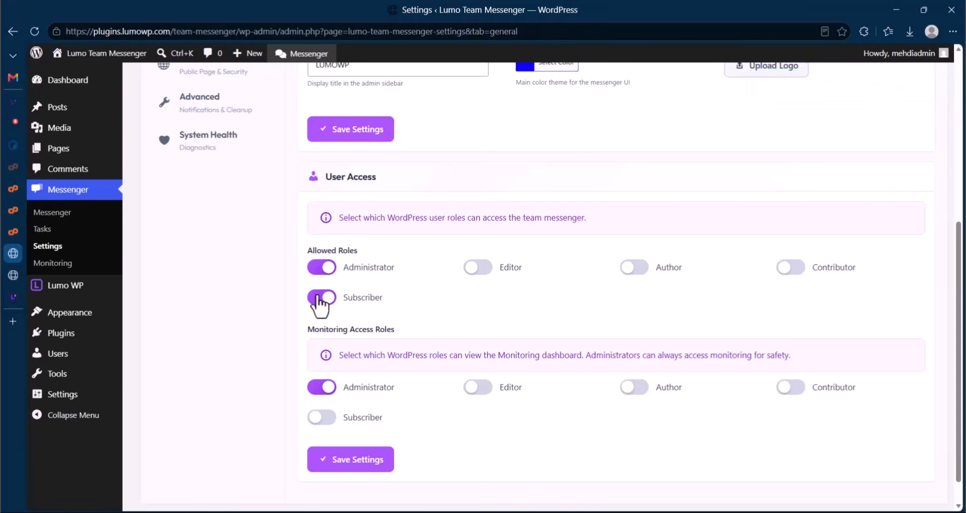
# Step: Return to the messenger, search the people for the test user and start a chat with that user
pyautogui.click(84, 211)
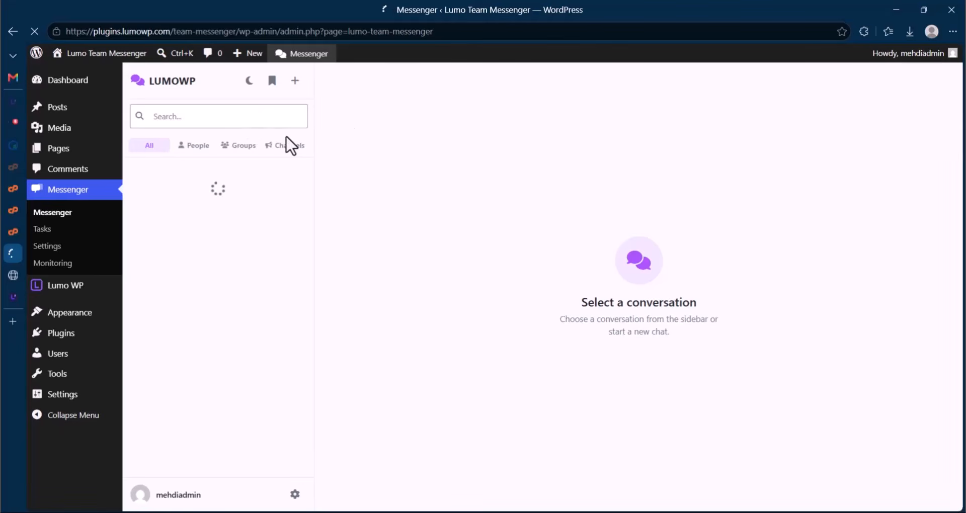
pyautogui.click(274, 120)
pyautogui.write('JIO')
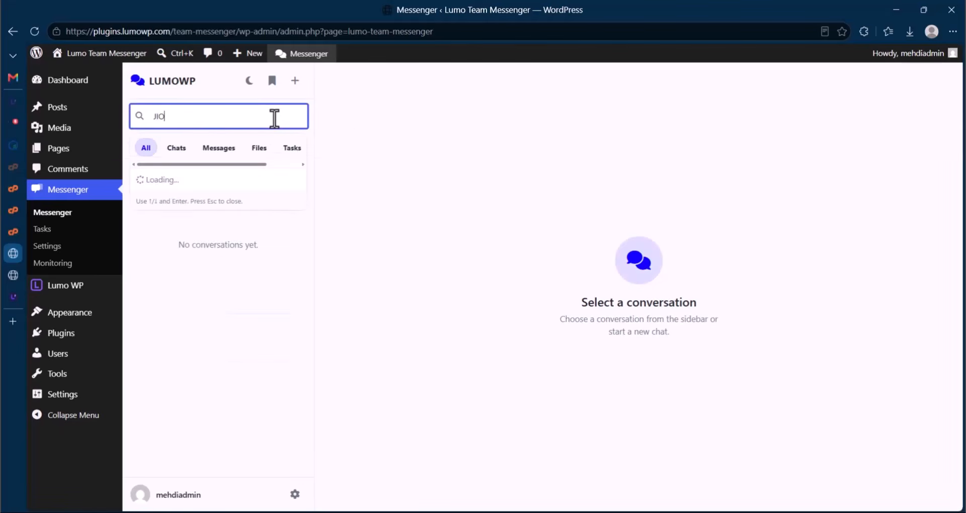
pyautogui.press('BackSpace')
pyautogui.press('BackSpace')
pyautogui.write('O')
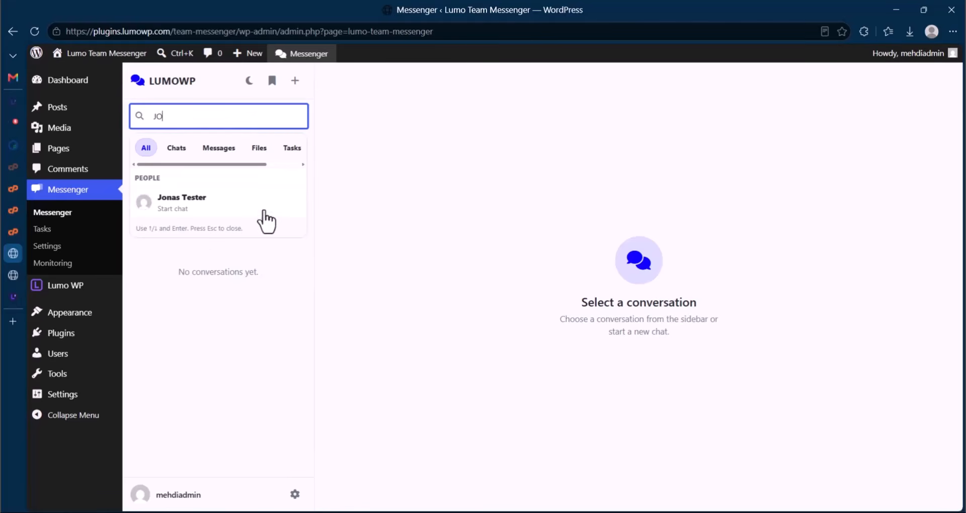
pyautogui.click(211, 211)
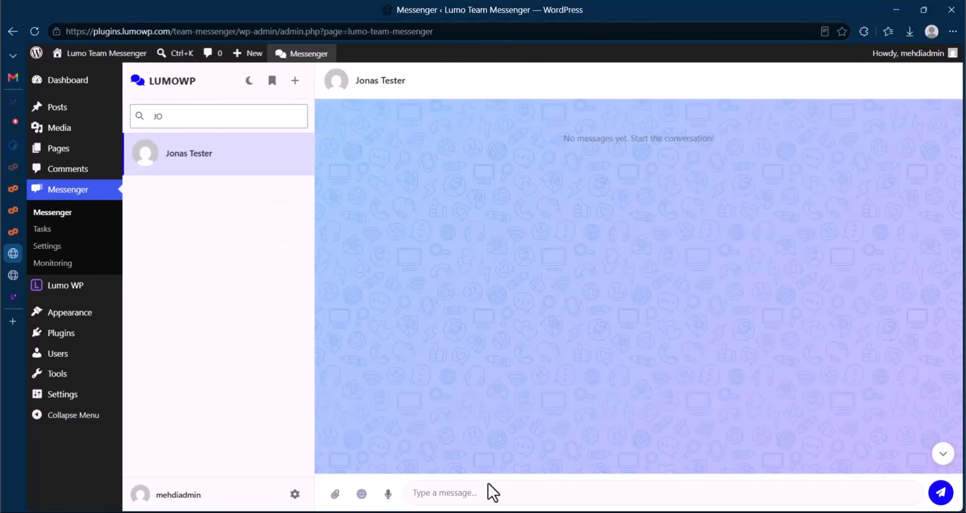
# Step: Send the message "HELLO." in the test user's chat
pyautogui.click(491, 493)
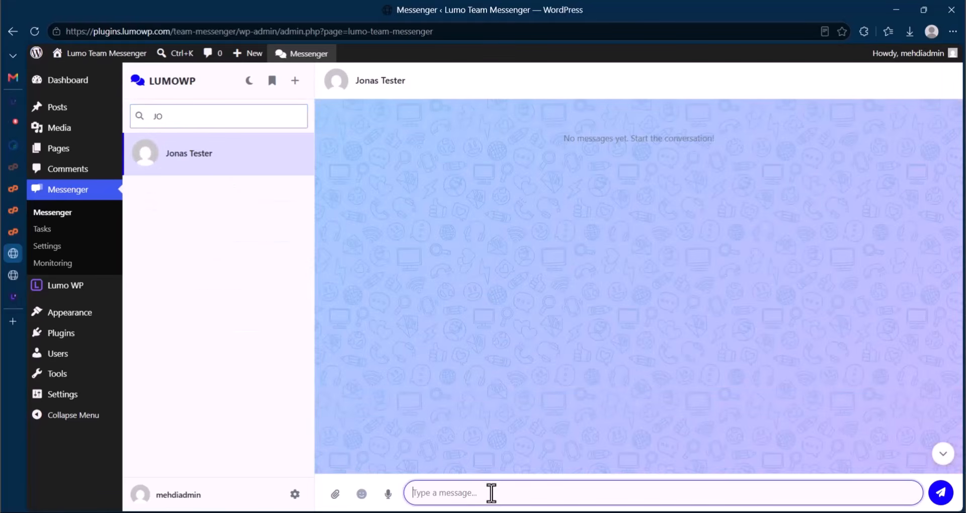
pyautogui.write('HELLO.')
pyautogui.press('Return')
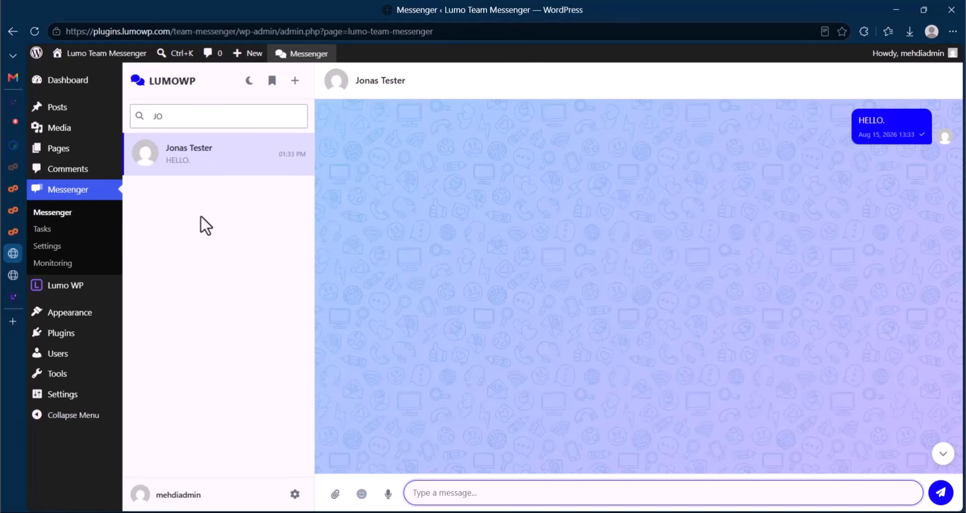
# Step: Create a task board named "UI DESIGN" with the first three listed test users as members
pyautogui.click(60, 231)
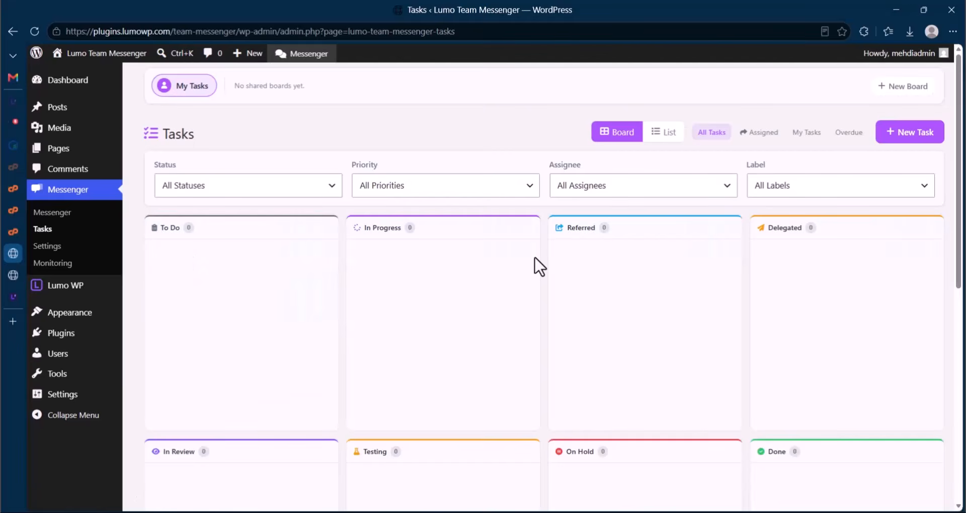
pyautogui.scroll(-4, 536, 267)
pyautogui.scroll(4, 535, 268)
pyautogui.tripleClick(312, 87)
pyautogui.click(897, 90)
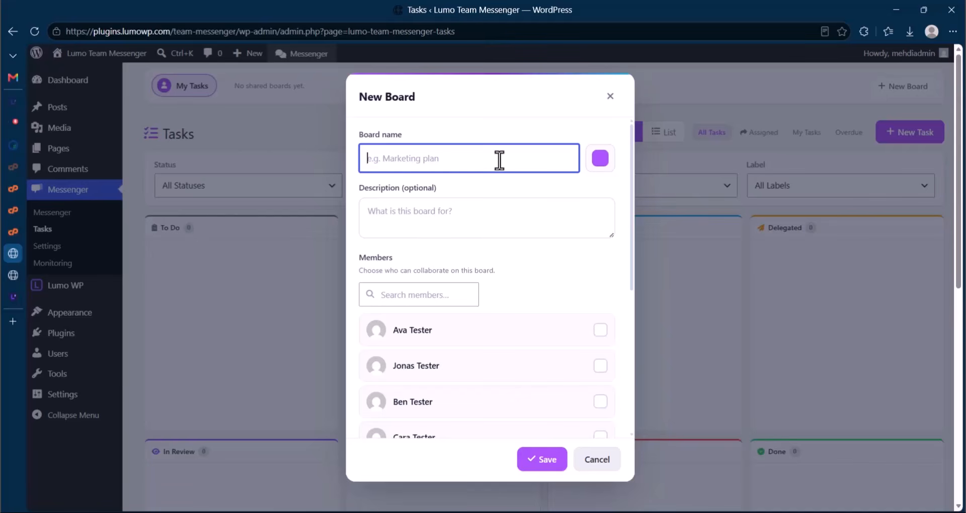
pyautogui.write('UI DESIGN')
pyautogui.click(584, 336)
pyautogui.click(580, 371)
pyautogui.click(582, 405)
pyautogui.click(547, 459)
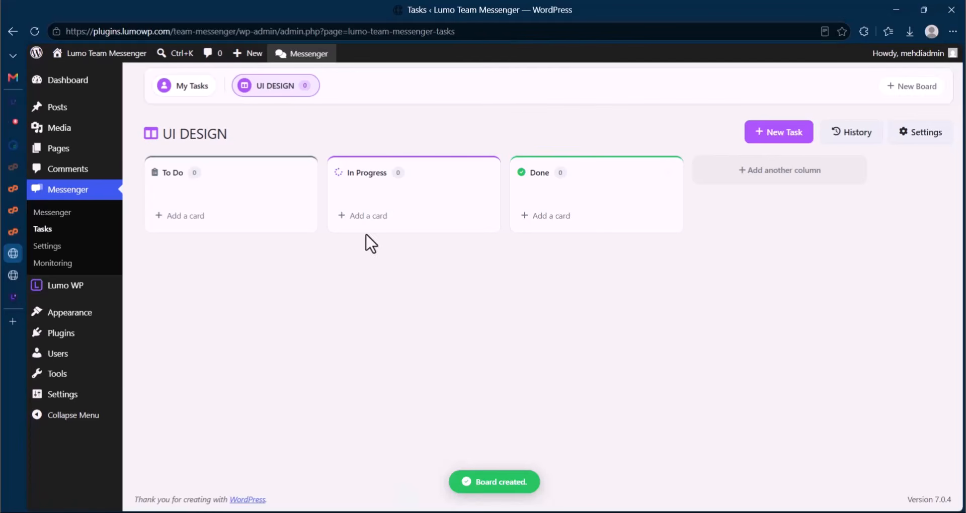
# Step: Start a new task titled "DESIGN FOR SHOPPING WEBSITE" on the UI DESIGN board and add the note "THIS IS TEST"
pyautogui.click(759, 133)
pyautogui.click(210, 137)
pyautogui.write('DE')
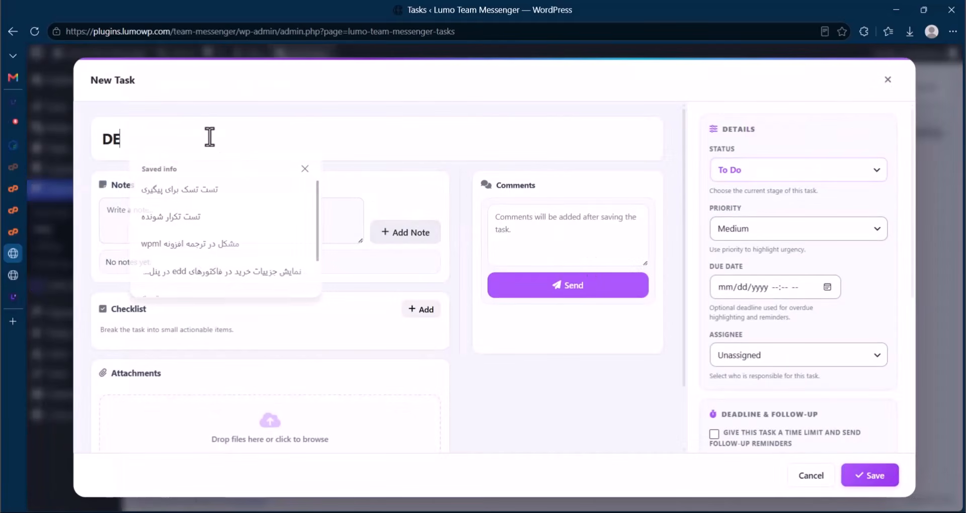
pyautogui.write('SIGN FOR SHOPPING WEBSITE')
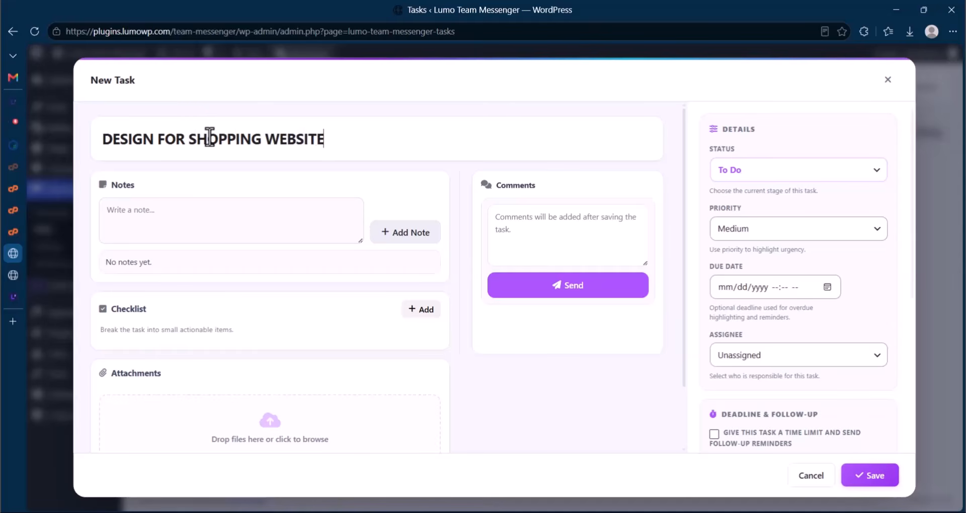
pyautogui.click(238, 219)
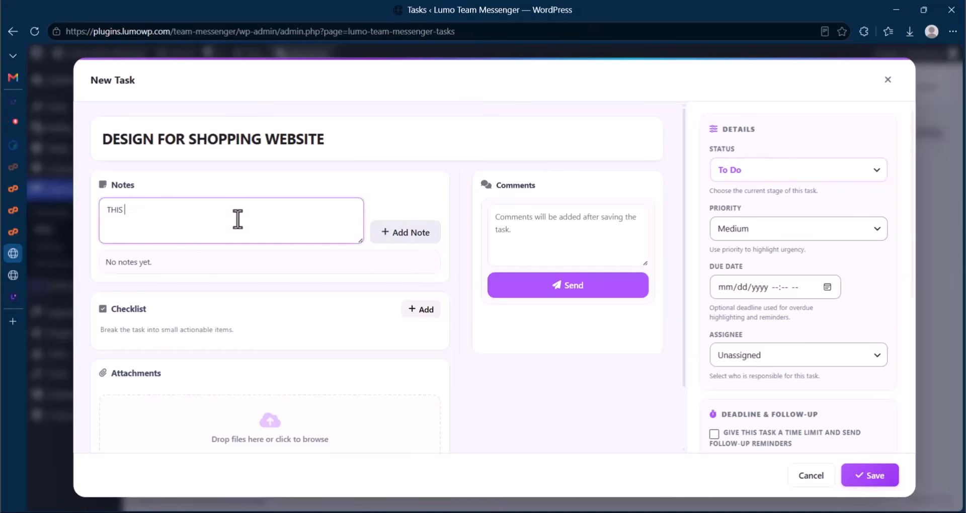
pyautogui.write('THIS IS TEST')
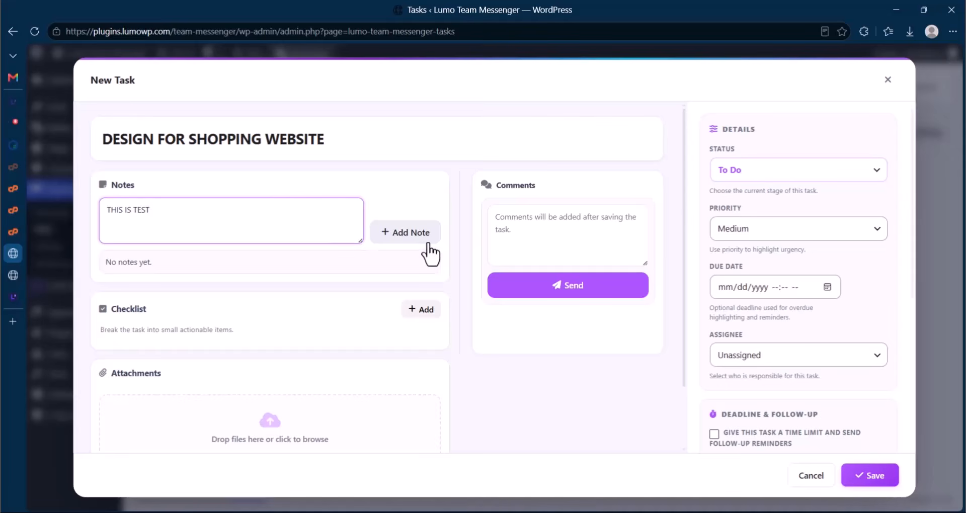
pyautogui.click(424, 247)
pyautogui.click(561, 234)
pyautogui.scroll(-3, 319, 312)
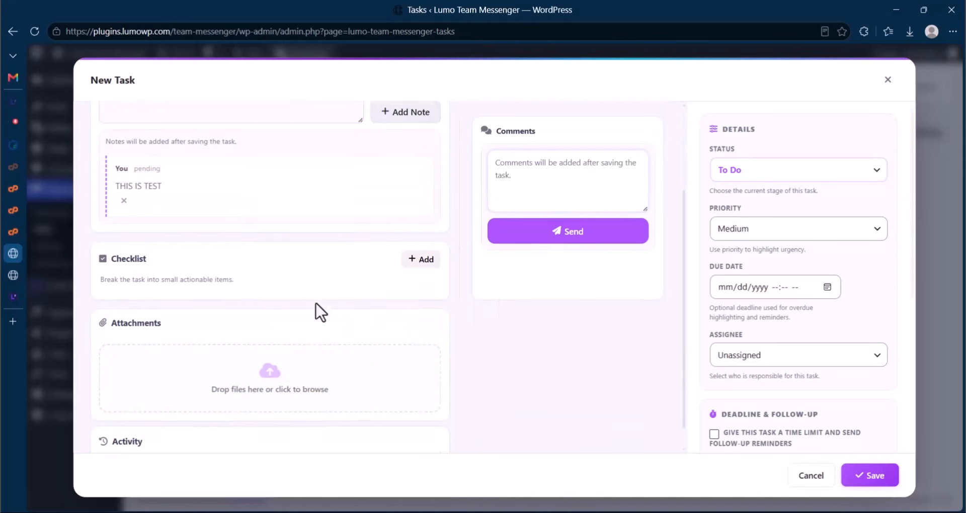
pyautogui.scroll(3, 557, 379)
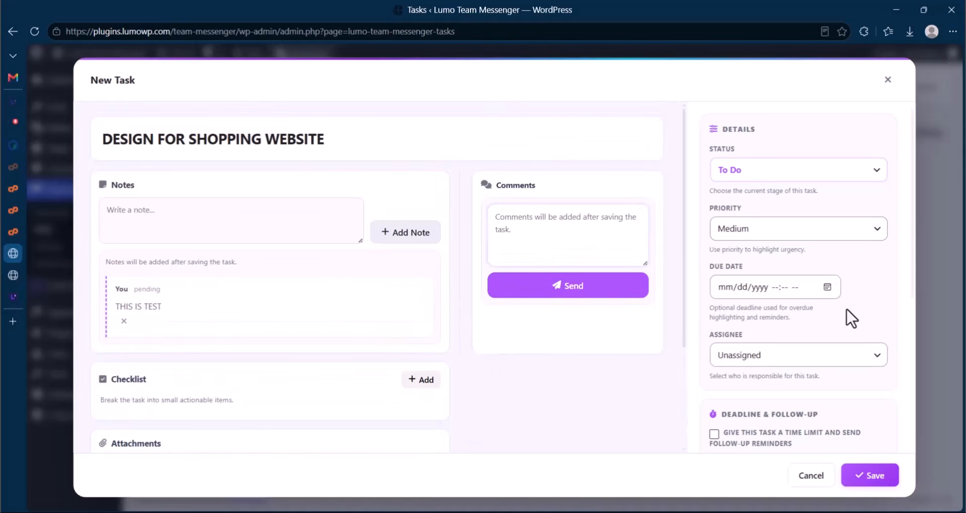
# Step: Set the task's due date to 08/18/2026 05:04 PM and assign it to the third listed test user
pyautogui.click(782, 285)
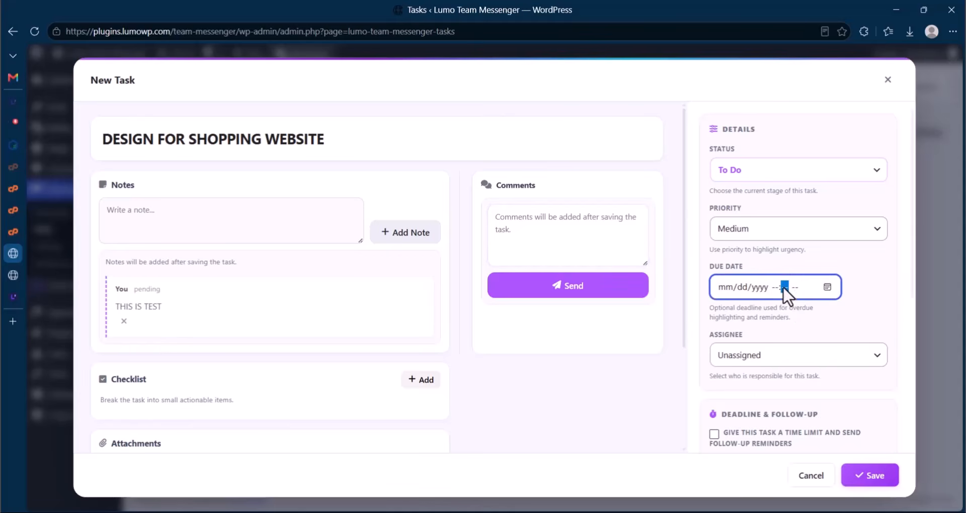
pyautogui.click(826, 286)
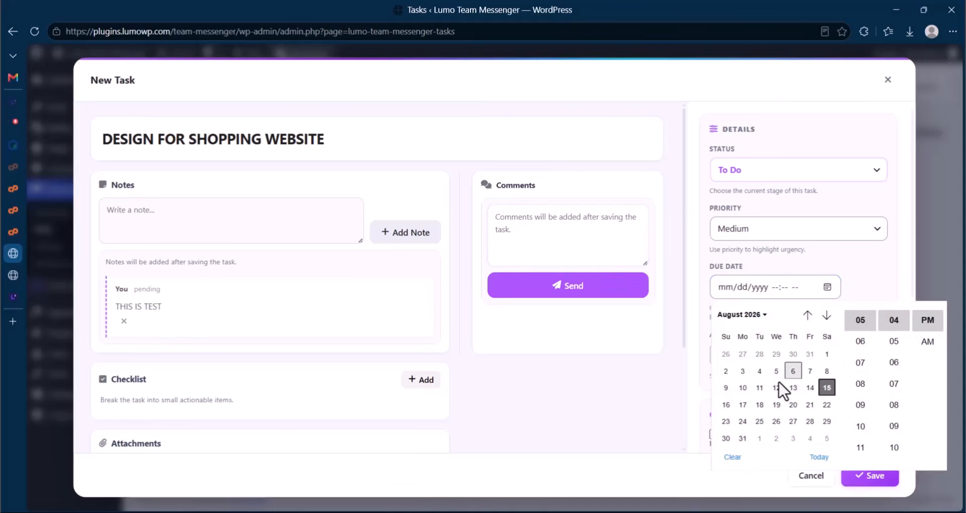
pyautogui.click(758, 411)
pyautogui.click(861, 292)
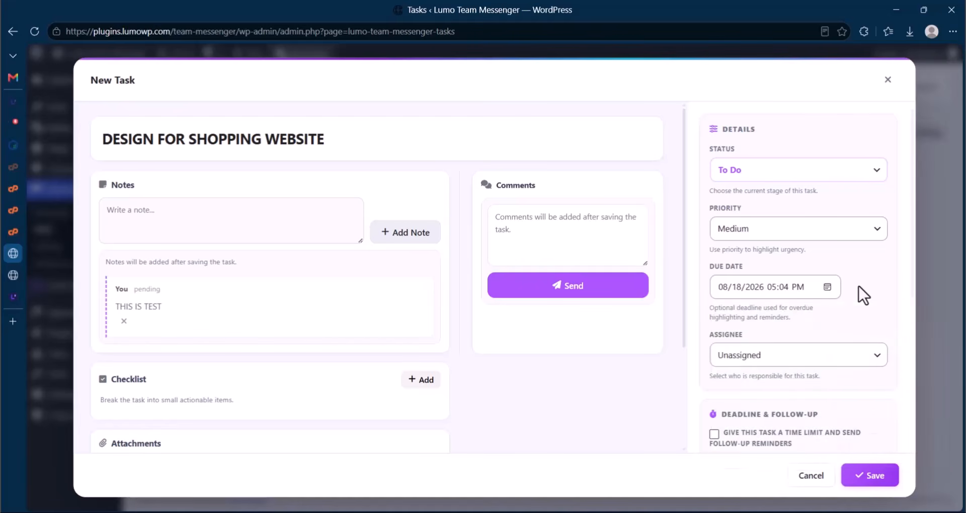
pyautogui.scroll(-3, 858, 297)
pyautogui.click(779, 235)
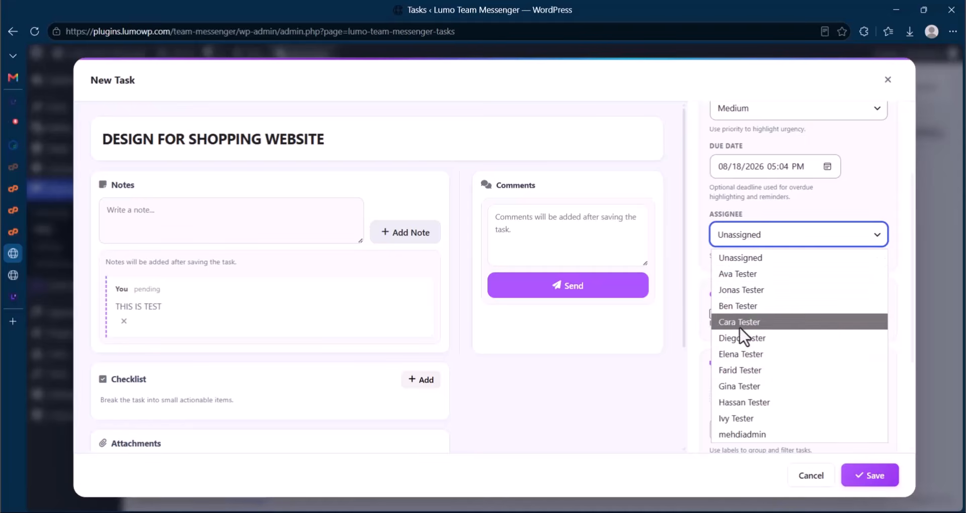
pyautogui.click(752, 308)
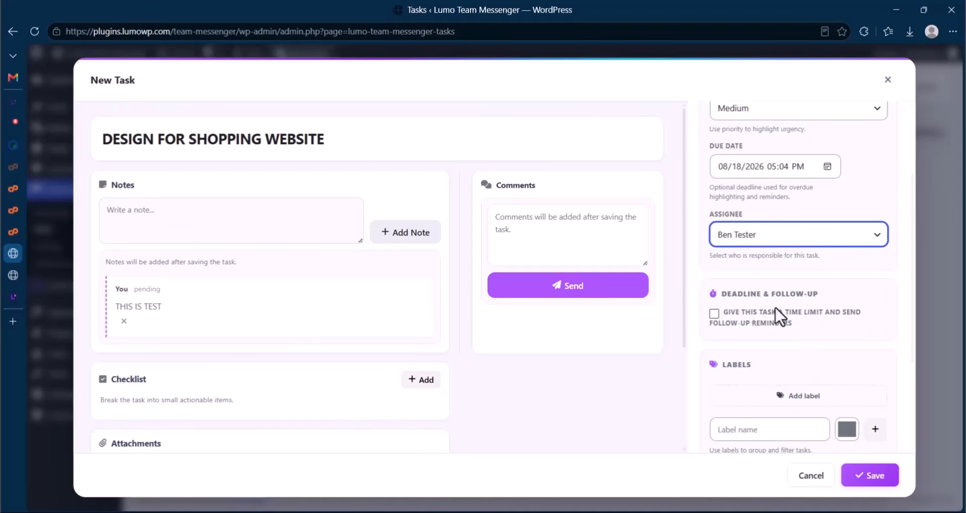
# Step: Add the label "DESDIGN" to the task and save the task
pyautogui.scroll(-3, 791, 348)
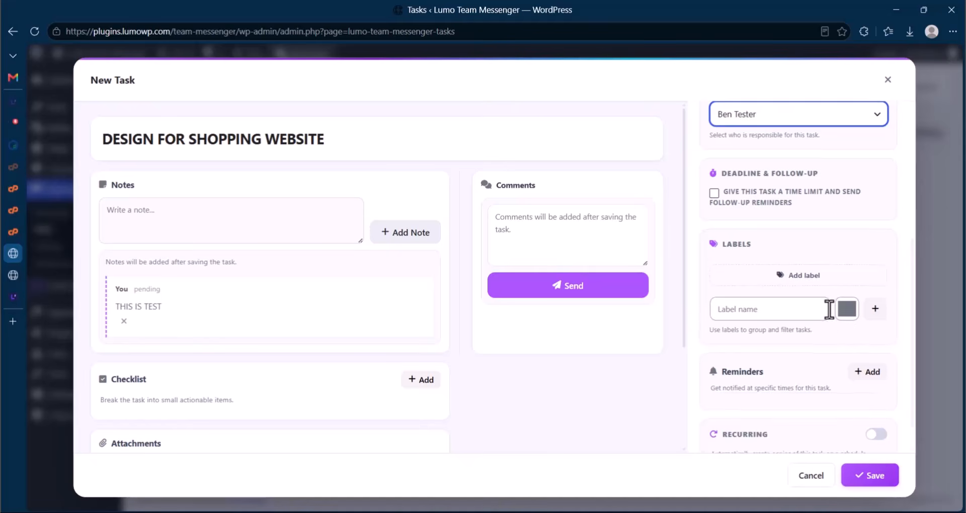
pyautogui.scroll(-1, 830, 308)
pyautogui.click(794, 275)
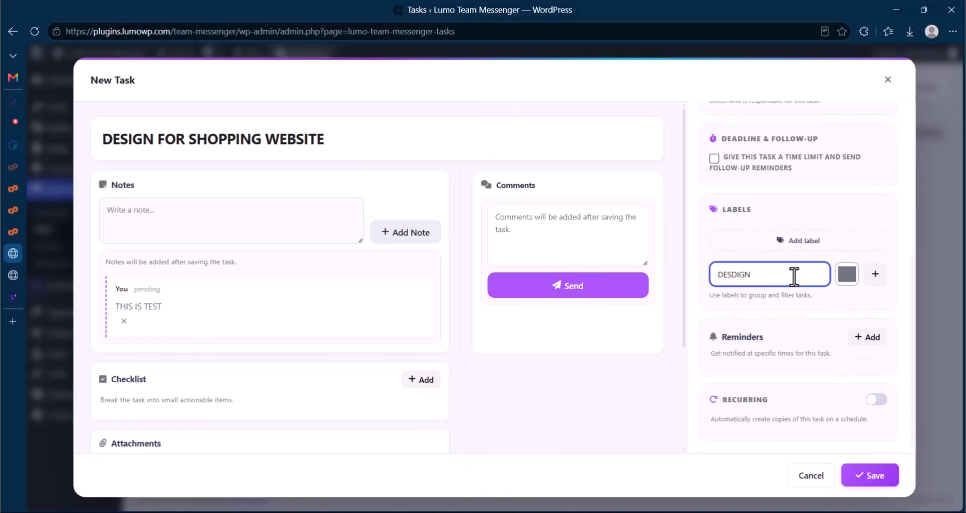
pyautogui.click(874, 275)
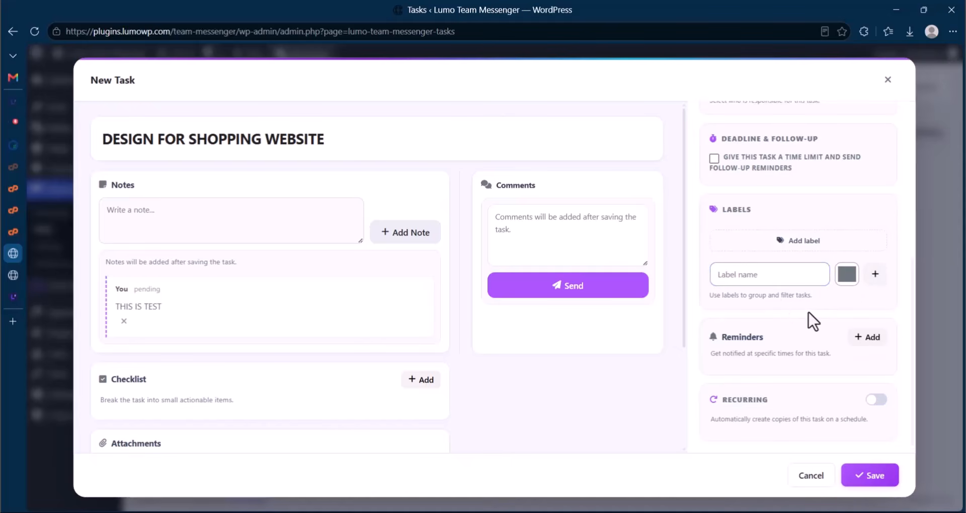
pyautogui.click(878, 470)
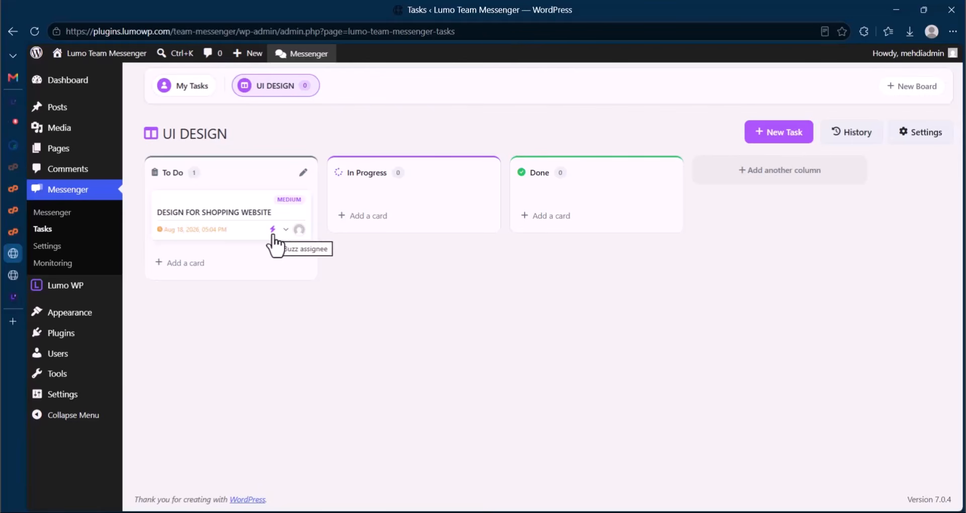
# Step: Move the DESIGN FOR SHOPPING WEBSITE card from To Do to In Progress and on to Done
pyautogui.moveTo(267, 220); pyautogui.dragTo(417, 206)
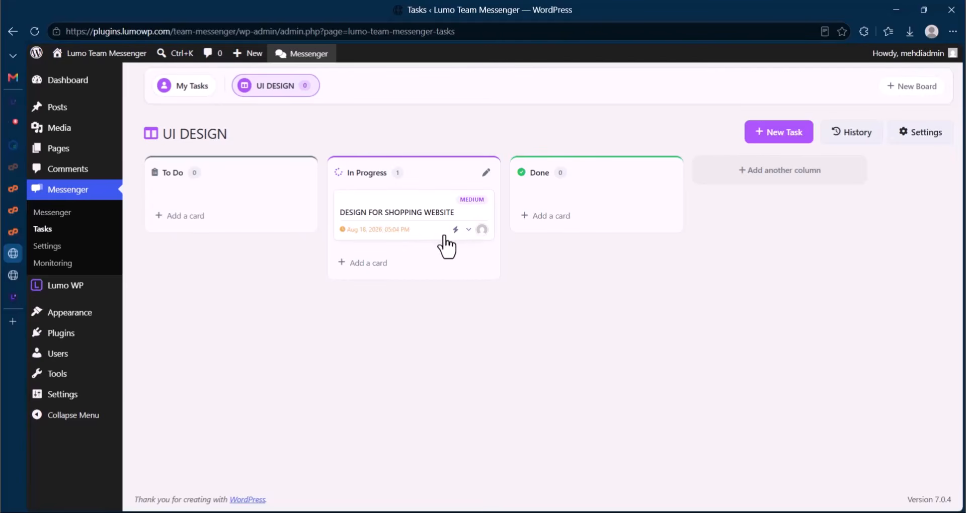
pyautogui.moveTo(431, 231); pyautogui.dragTo(599, 216)
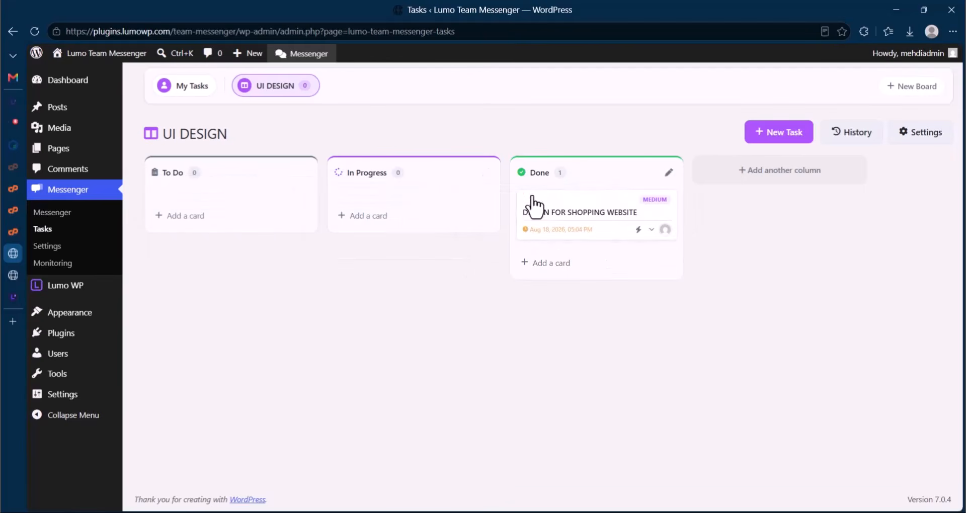
# Step: Return to the messenger's groups and start a new group chat named "DESIGN GROUP"
pyautogui.click(63, 214)
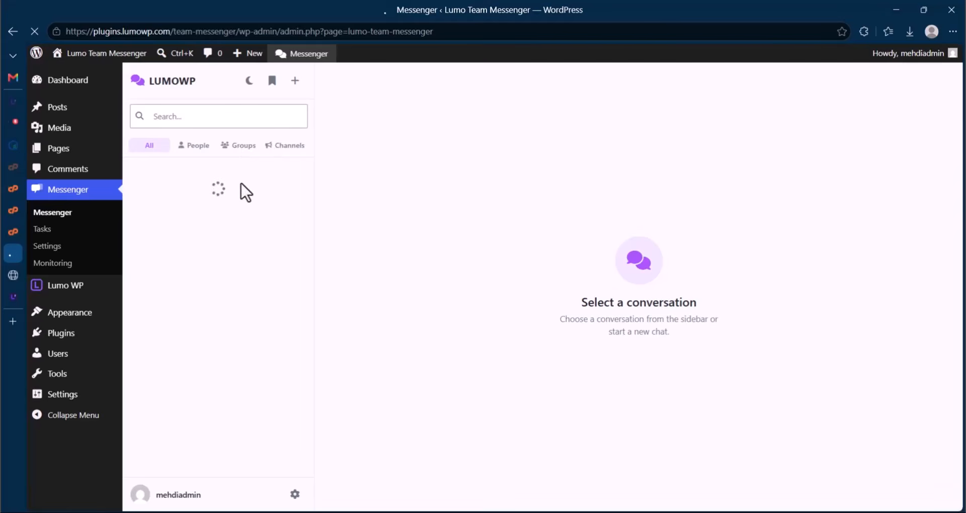
pyautogui.click(247, 147)
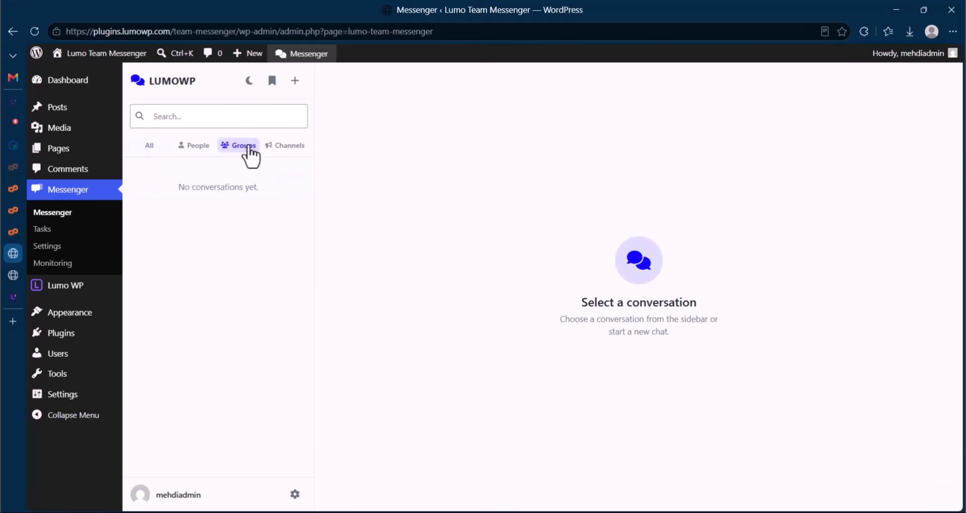
pyautogui.click(296, 81)
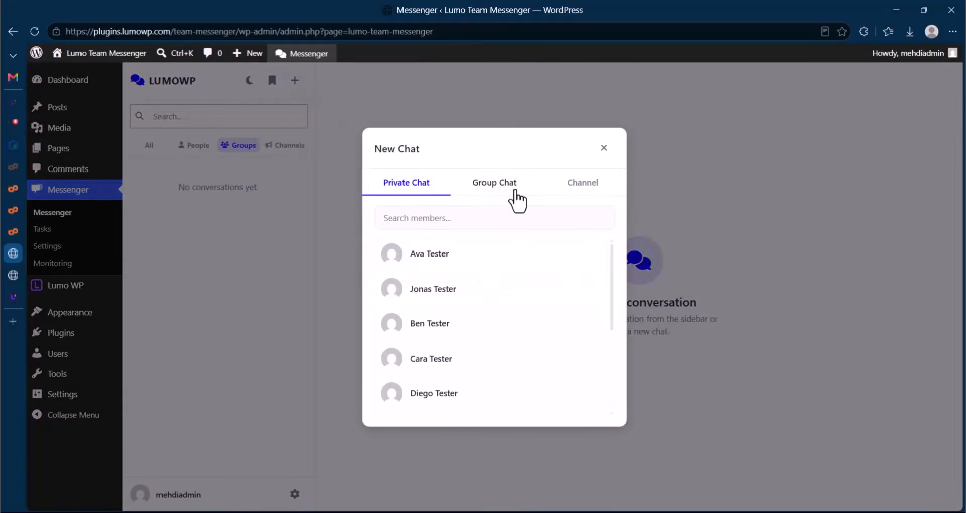
pyautogui.click(514, 191)
pyautogui.click(497, 191)
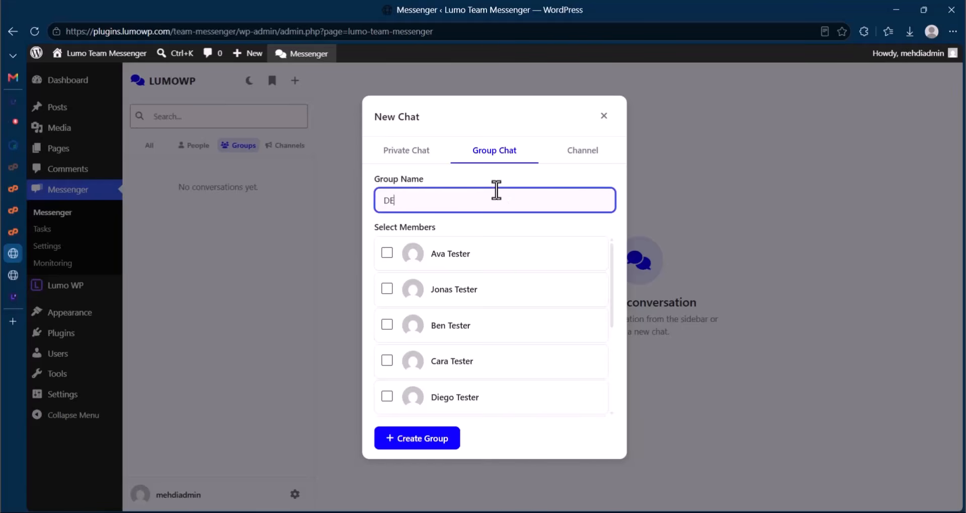
pyautogui.write('DESIGN GROUP')
# Step: Select the second to fifth listed test users as members and create the group
pyautogui.click(473, 332)
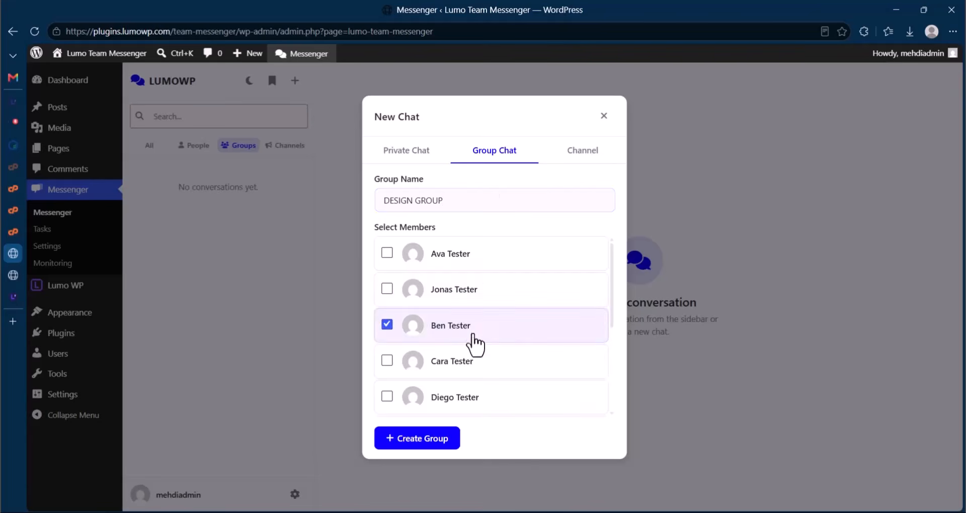
pyautogui.click(472, 334)
pyautogui.click(466, 363)
pyautogui.click(465, 396)
pyautogui.click(476, 326)
pyautogui.click(473, 294)
pyautogui.click(443, 440)
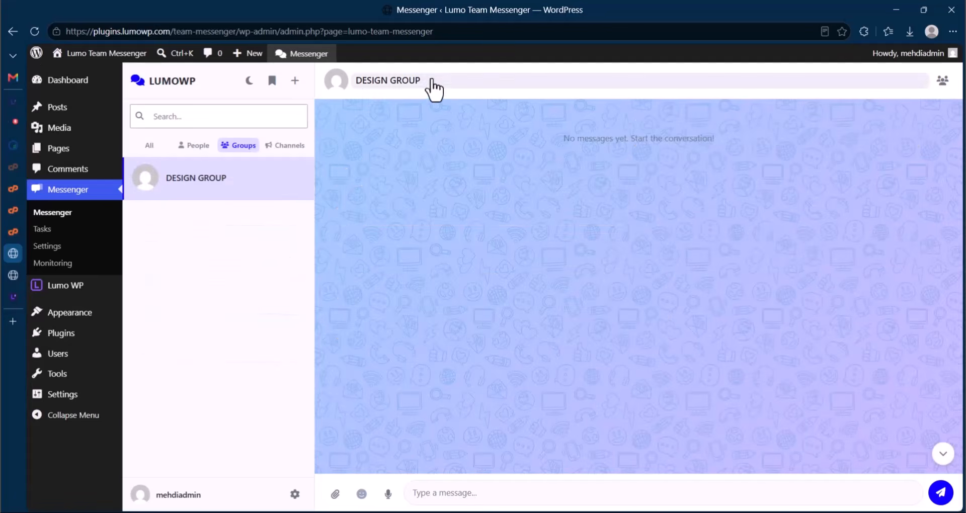
# Step: Look through the DESIGN GROUP's shared files, links, videos and photos, and return to the chat
pyautogui.click(418, 91)
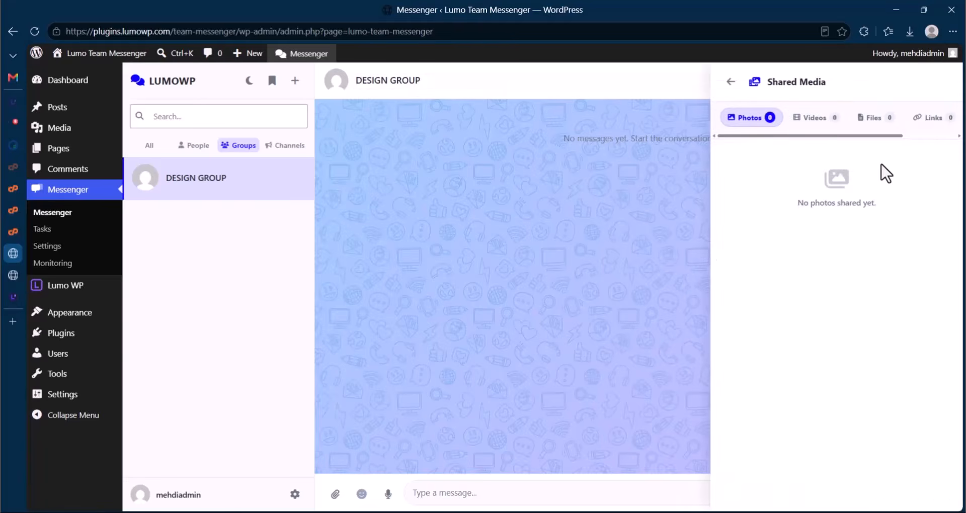
pyautogui.click(871, 123)
pyautogui.click(929, 120)
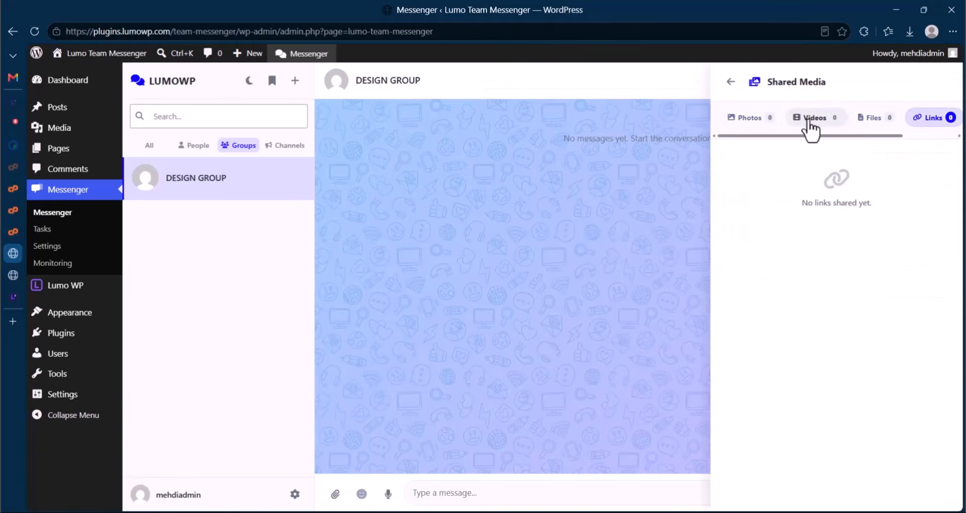
pyautogui.click(810, 118)
pyautogui.click(752, 118)
pyautogui.click(731, 82)
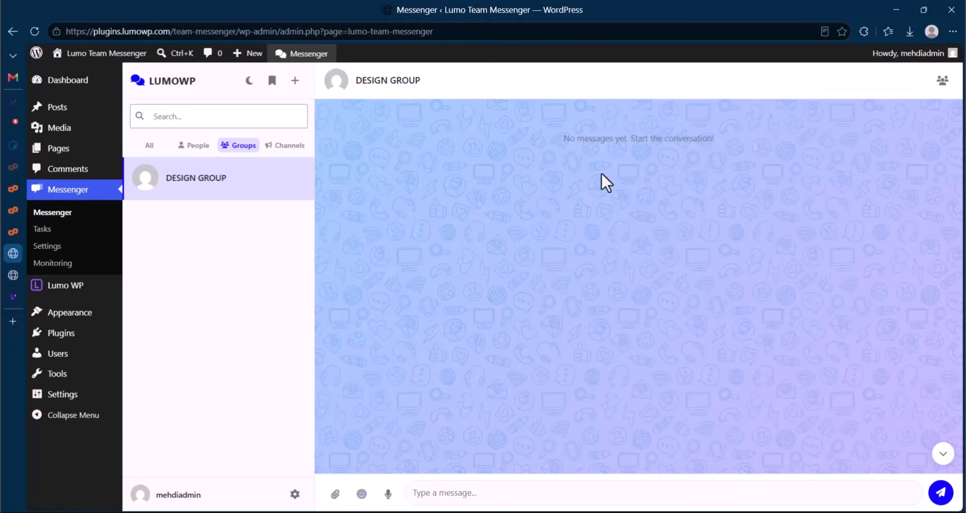
# Step: Review the DESIGN GROUP's settings and member list, and close them without changes
pyautogui.click(942, 82)
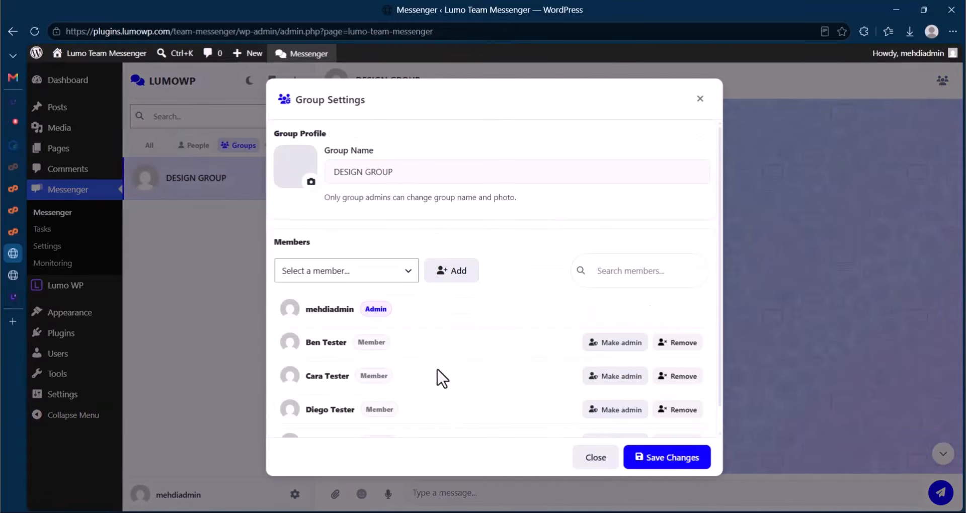
pyautogui.scroll(-1, 583, 347)
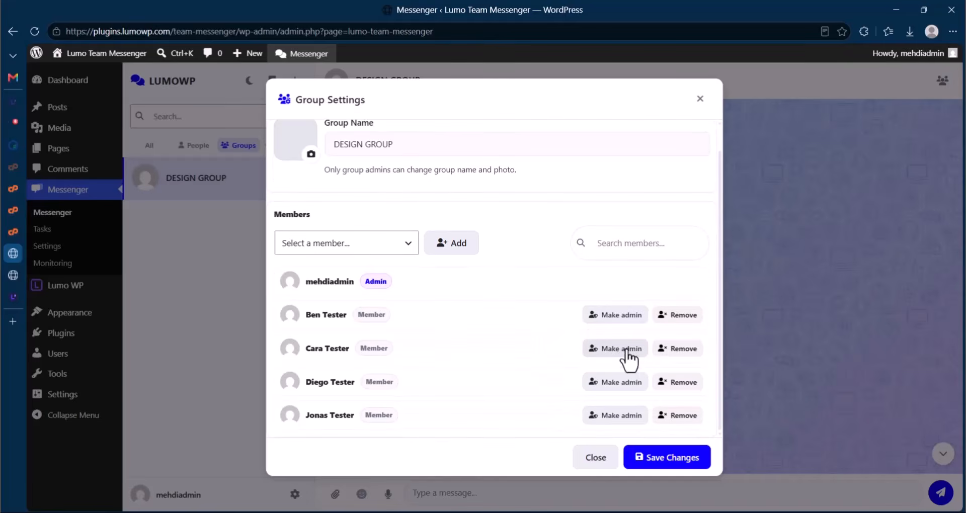
pyautogui.scroll(1, 627, 348)
pyautogui.click(778, 248)
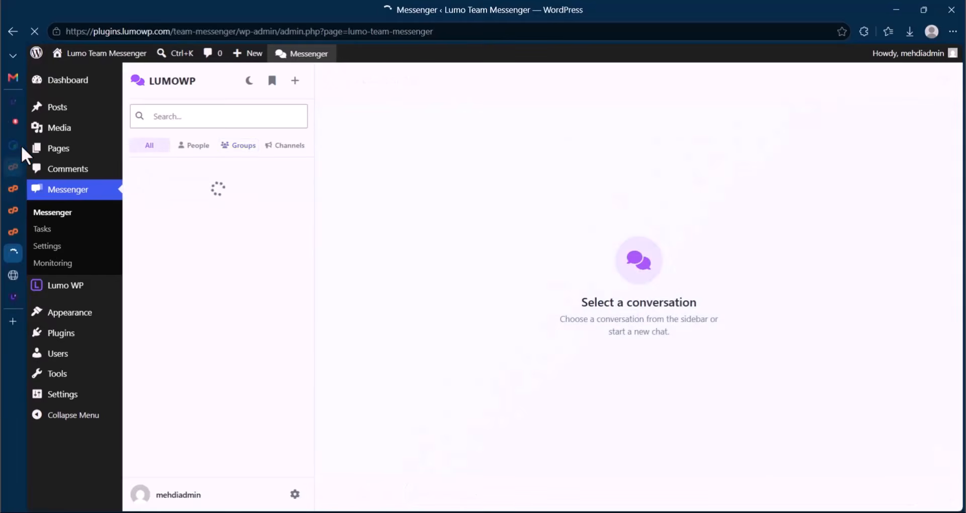
# Step: View the team messenger on the Northbridge Commerce demo site and return to the LUMOWP messenger
pyautogui.moveTo(22, 146)
pyautogui.click(43, 126)
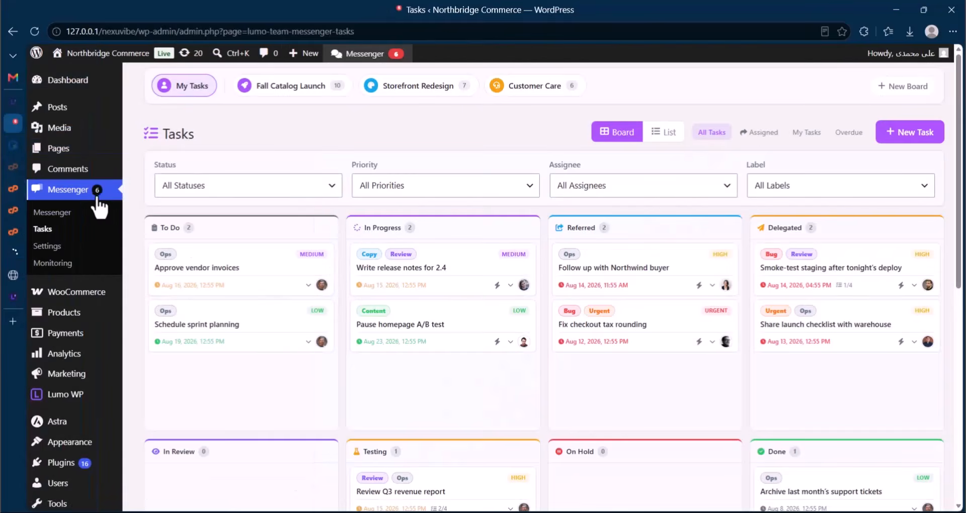
pyautogui.click(95, 216)
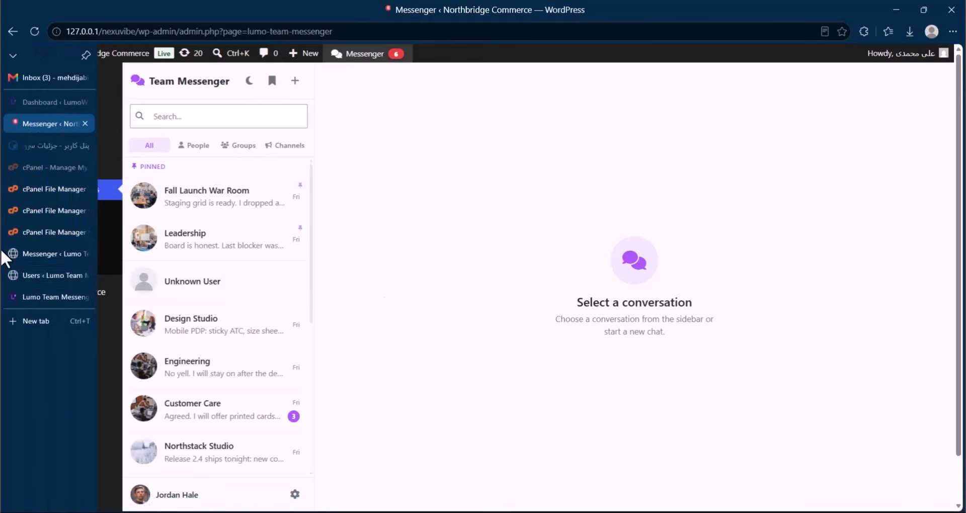
pyautogui.click(14, 254)
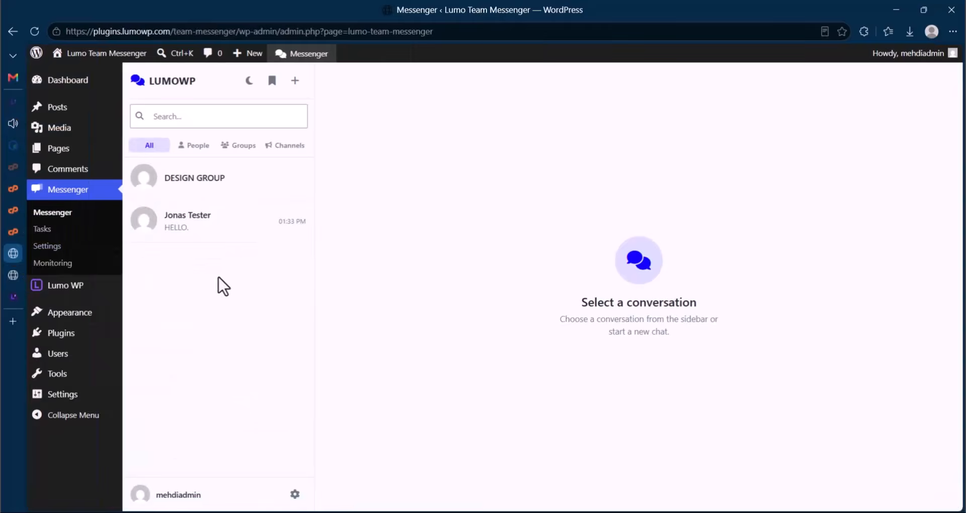
# Step: Review the Team Messenger plugin's Frontend settings, including the public page address and the login and registration options
pyautogui.click(76, 247)
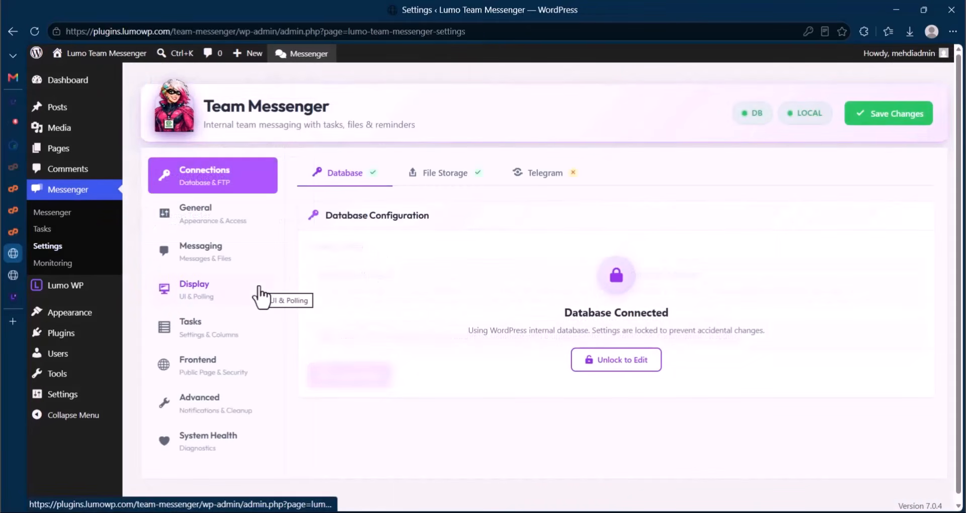
pyautogui.click(252, 377)
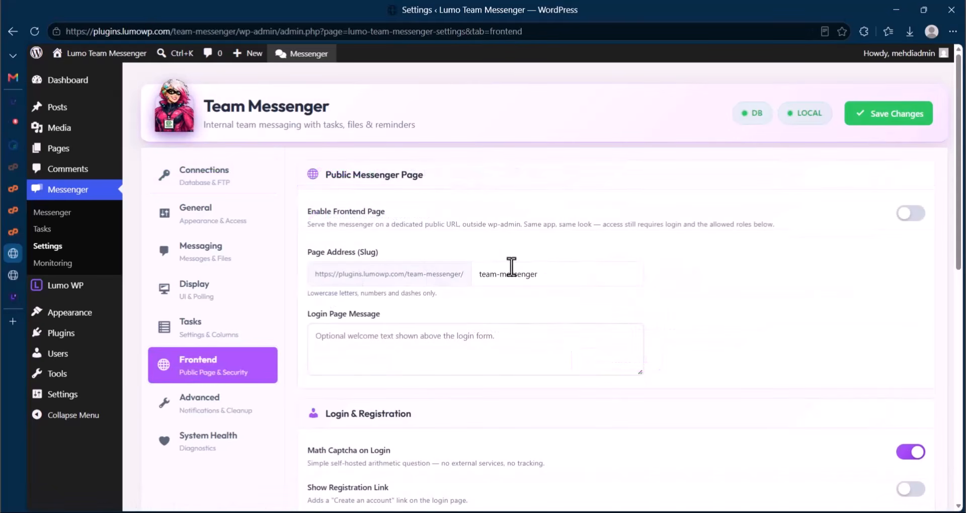
pyautogui.tripleClick(399, 280)
pyautogui.click(456, 294)
pyautogui.scroll(-1, 450, 299)
pyautogui.scroll(1, 455, 301)
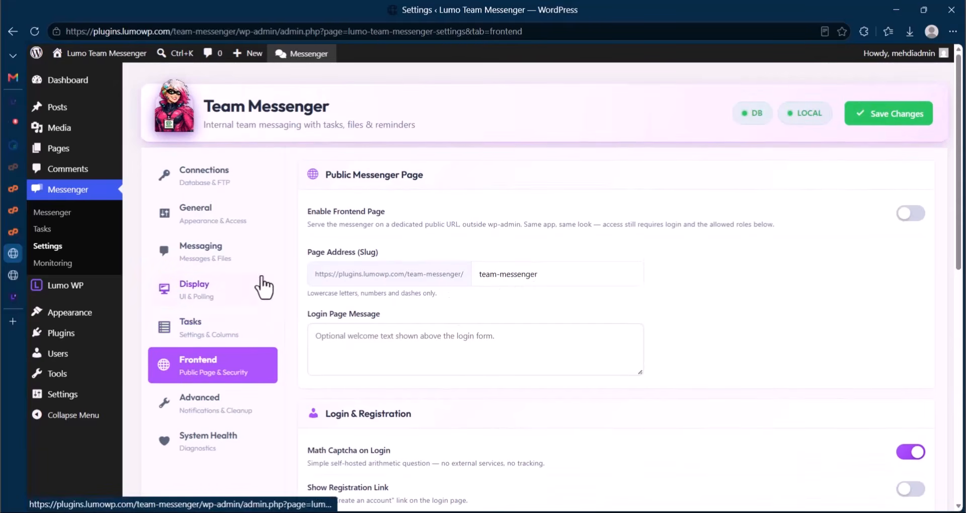
# Step: Examine the File Storage configuration and its security features in the plugin's connection settings
pyautogui.click(231, 177)
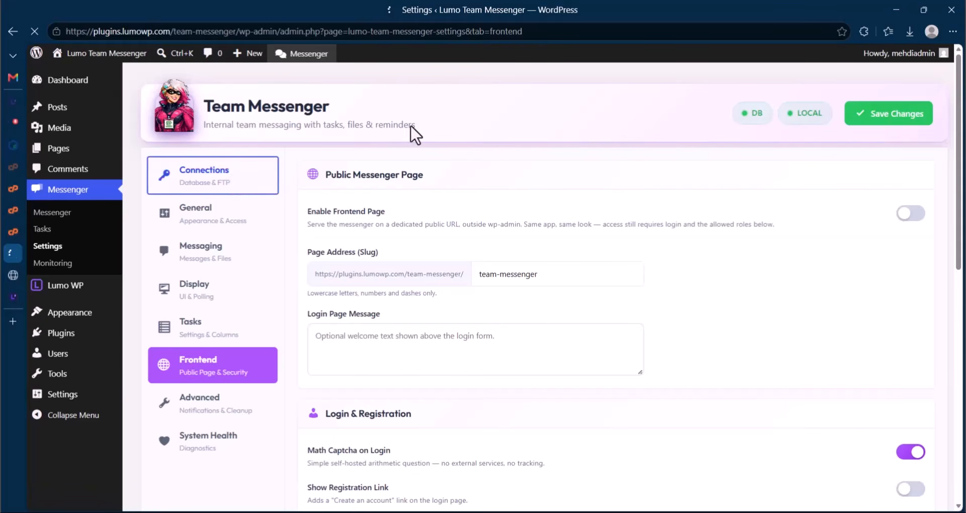
pyautogui.click(426, 188)
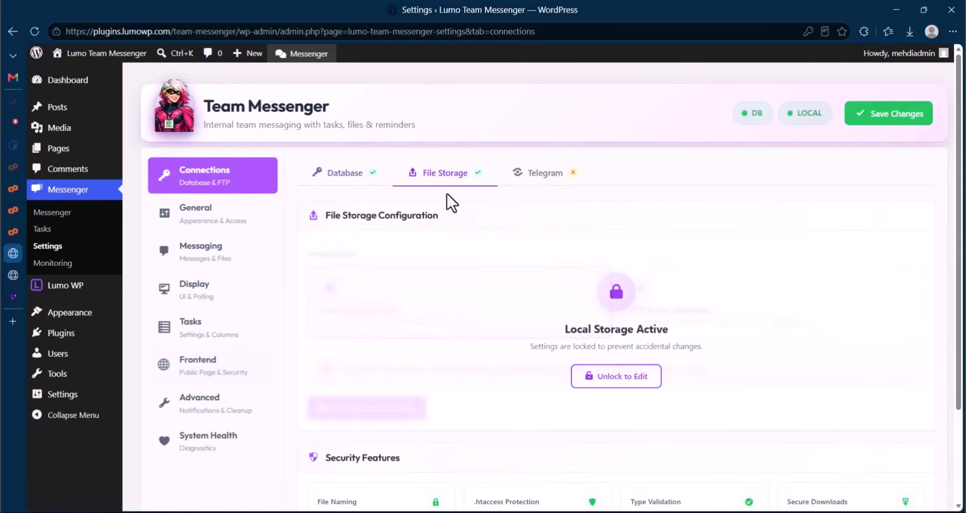
pyautogui.scroll(-2, 553, 277)
pyautogui.scroll(2, 610, 277)
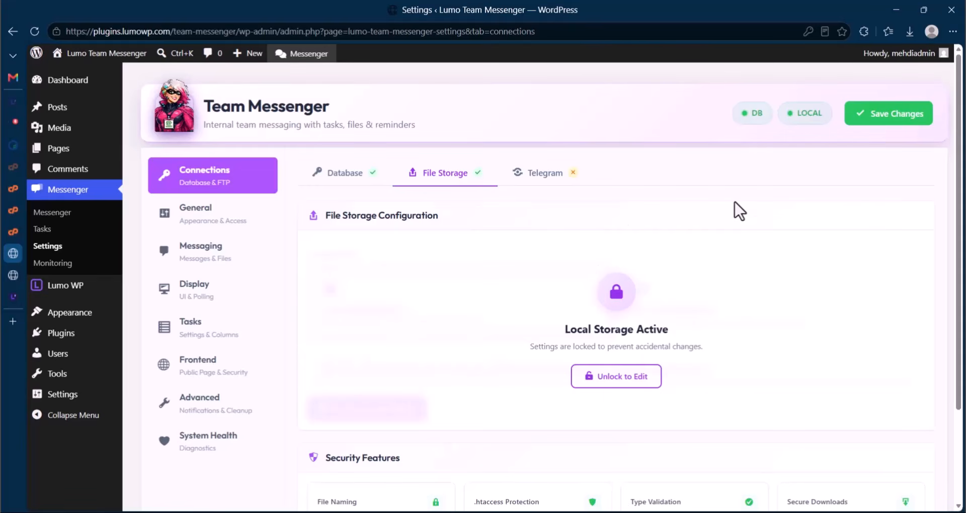
# Step: Return to the messenger and open the direct conversation with the test user
pyautogui.click(99, 185)
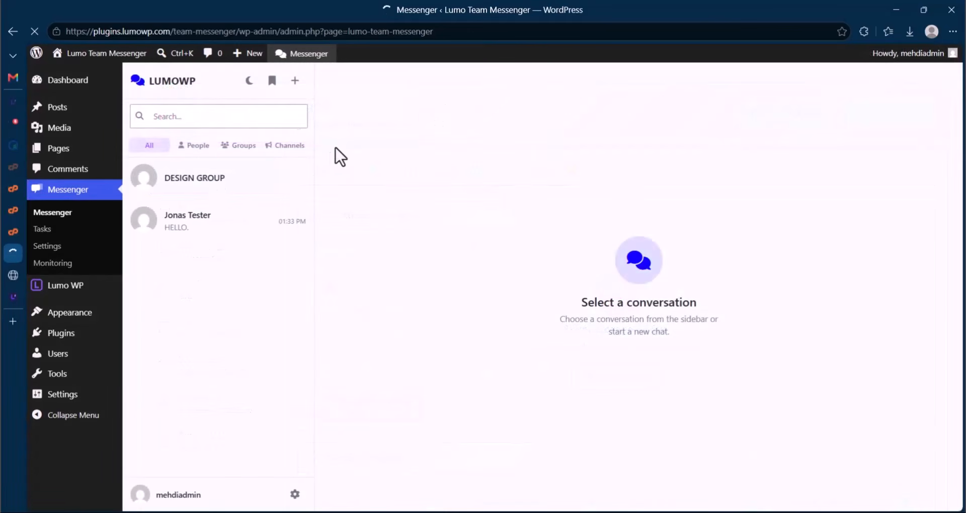
pyautogui.click(210, 236)
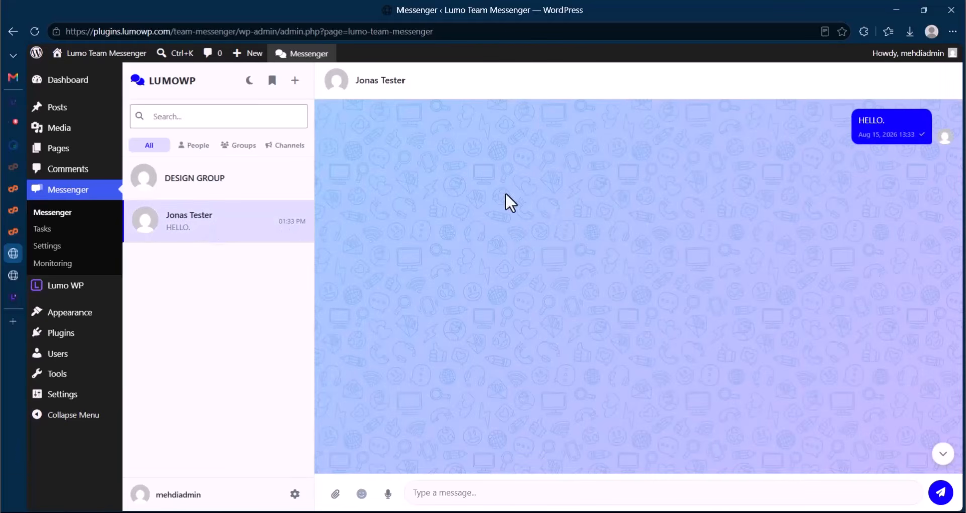